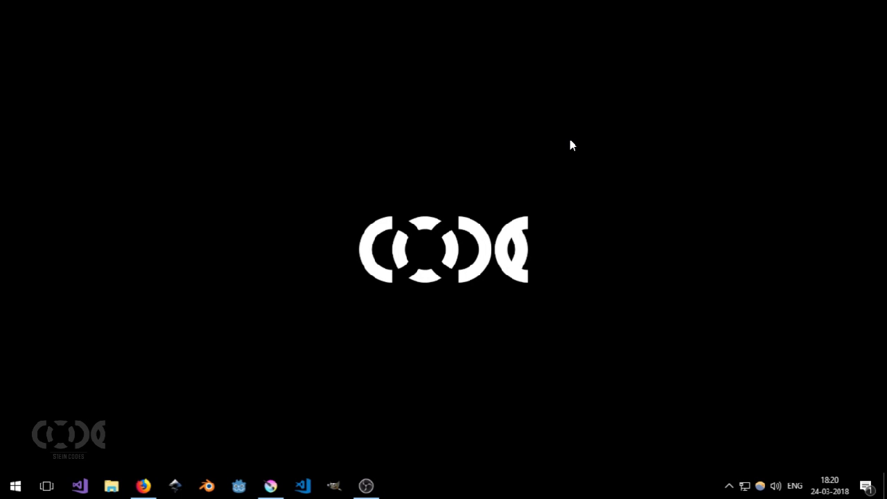
# Step: Switch to Krita and examine how the grass tile repeats in wrap-around mode at different zoom levels
pyautogui.click(270, 486)
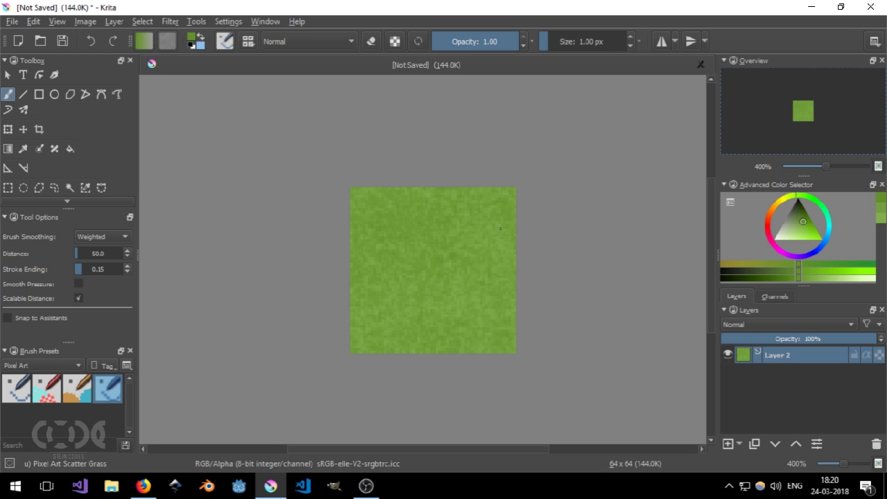
pyautogui.press('w')
pyautogui.scroll(-8, 526, 162)
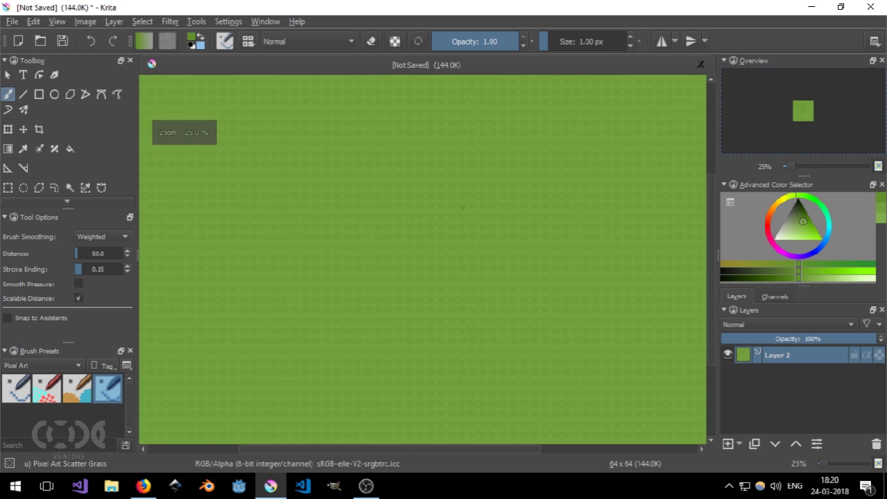
pyautogui.scroll(9, 526, 162)
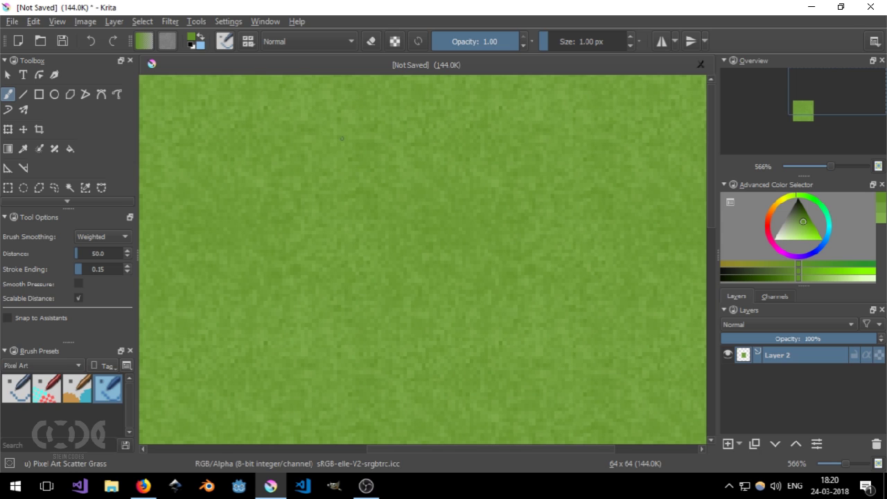
pyautogui.press('w')
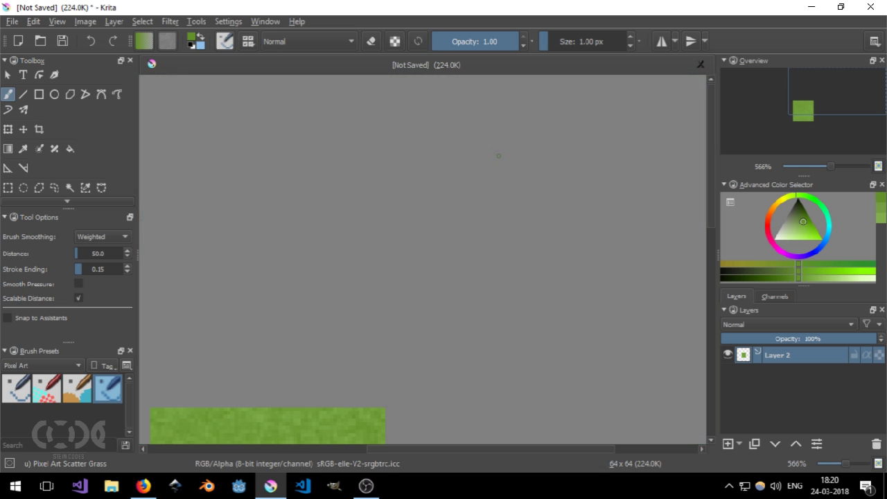
pyautogui.moveTo(307, 329); pyautogui.dragTo(395, 139)
pyautogui.press('w')
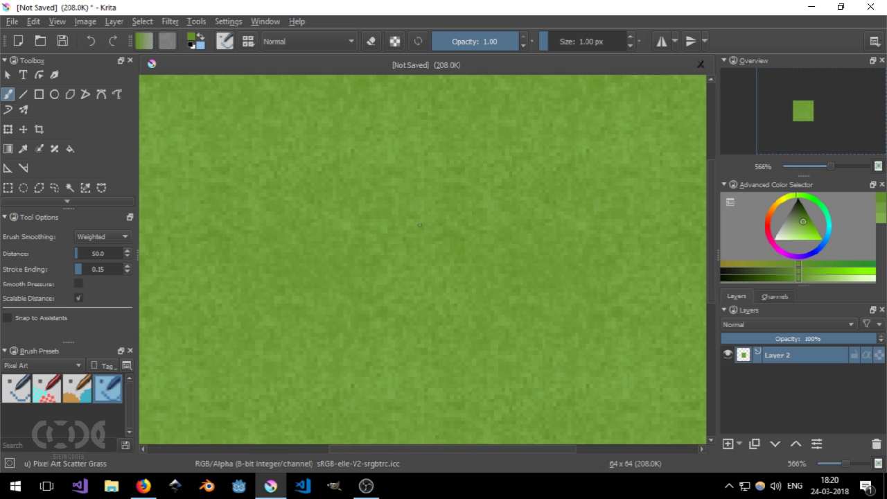
pyautogui.press('ctrl')
pyautogui.press('ctrl')
pyautogui.scroll(-5, 441, 234)
pyautogui.moveTo(478, 212); pyautogui.dragTo(447, 167)
pyautogui.scroll(5, 409, 117)
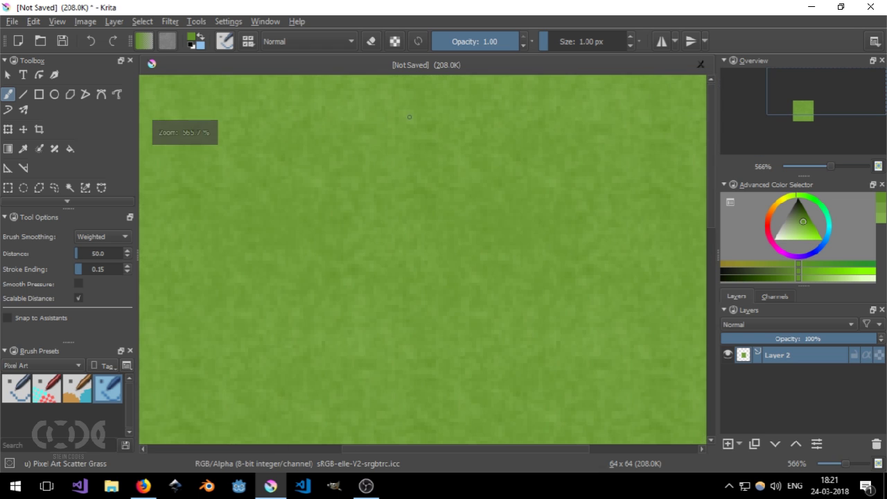
# Step: Save a new-document size preset named Pixel Art-32x32 with a width and height of 32 pixels
pyautogui.click(10, 22)
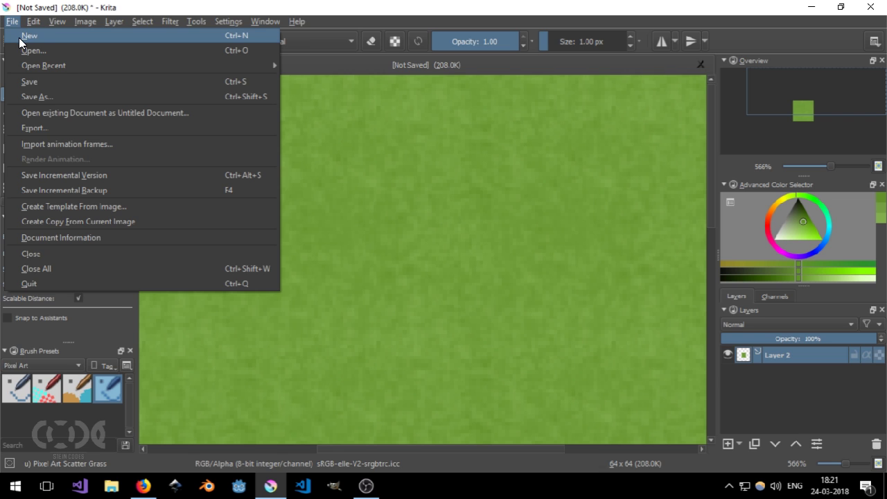
pyautogui.click(22, 35)
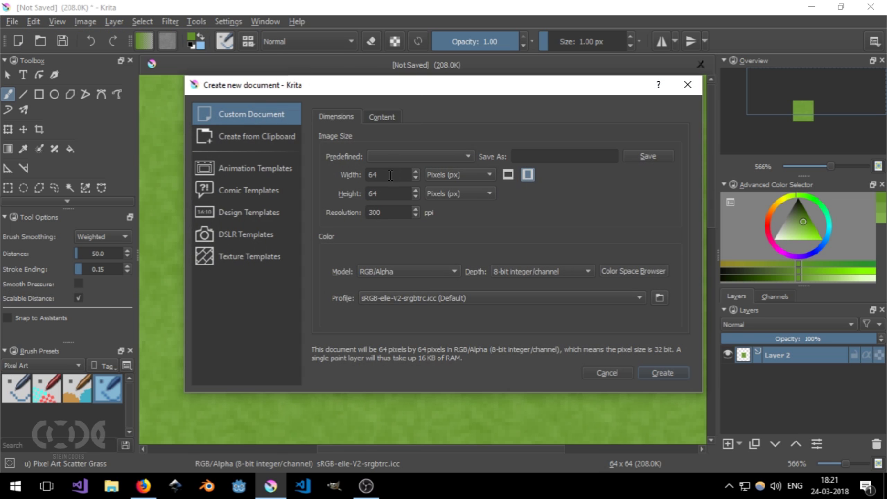
pyautogui.click(390, 156)
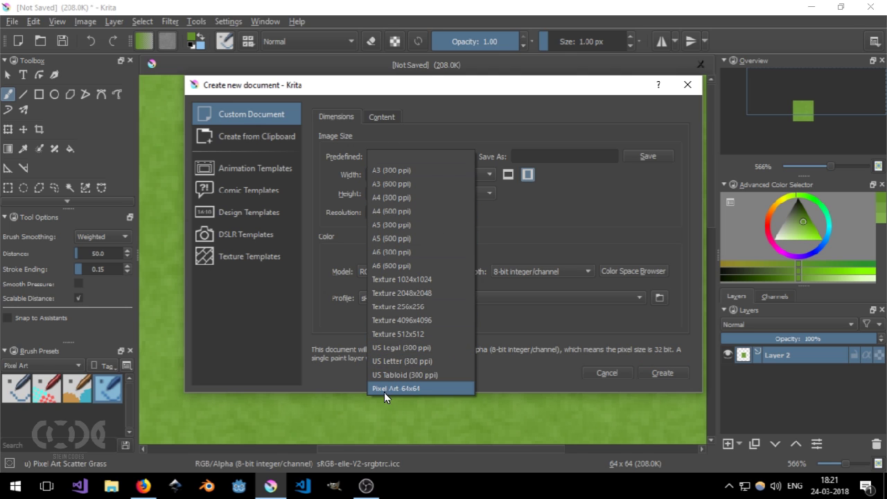
pyautogui.click(551, 156)
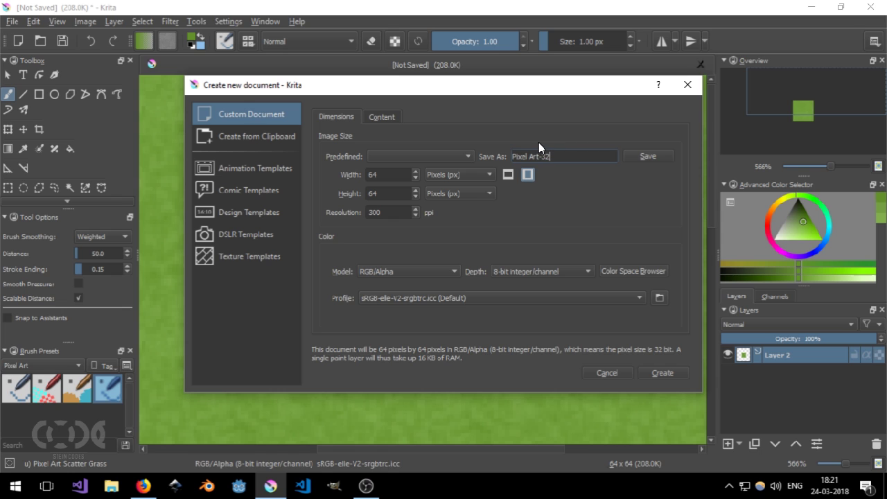
pyautogui.doubleClick(386, 175)
pyautogui.write('32')
pyautogui.doubleClick(396, 196)
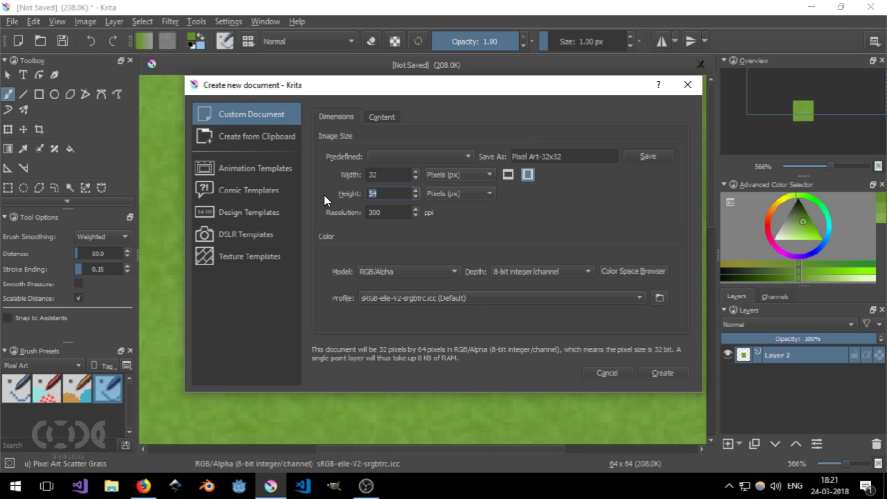
pyautogui.write('32')
pyautogui.click(649, 156)
# Step: Create a new document from the predefined Pixel Art-32x32 size
pyautogui.click(442, 157)
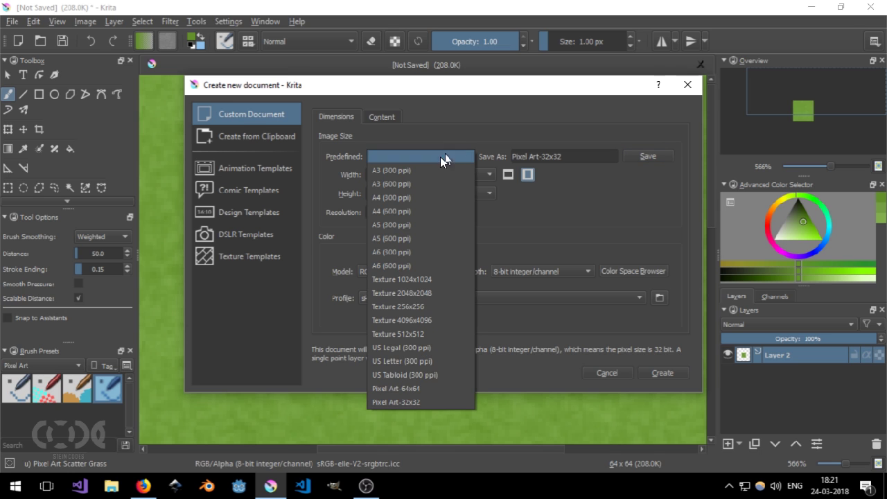
pyautogui.click(414, 389)
pyautogui.click(420, 157)
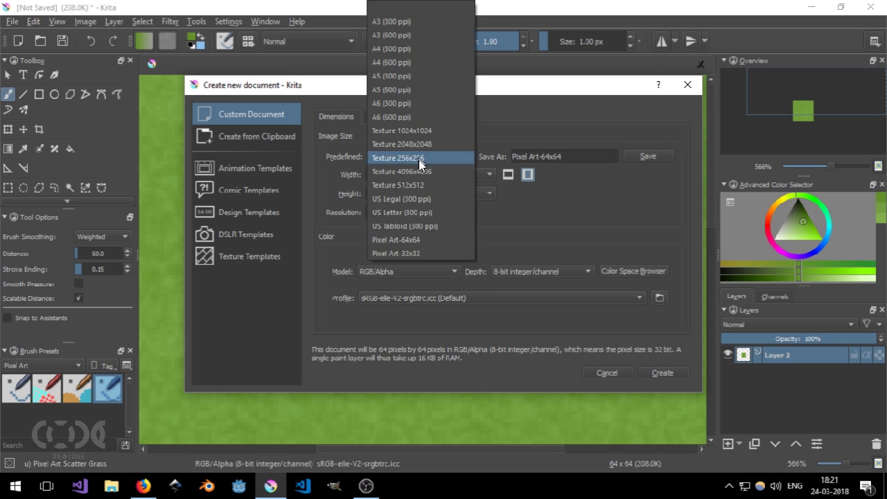
pyautogui.click(396, 254)
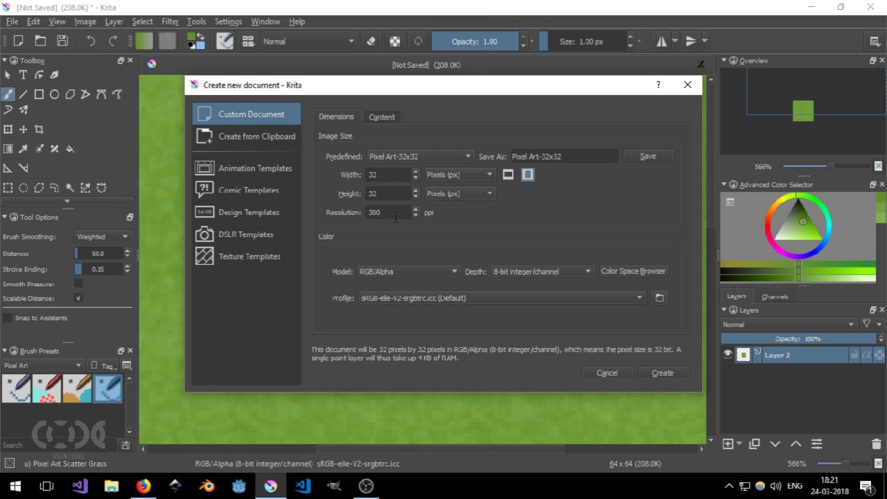
pyautogui.click(661, 374)
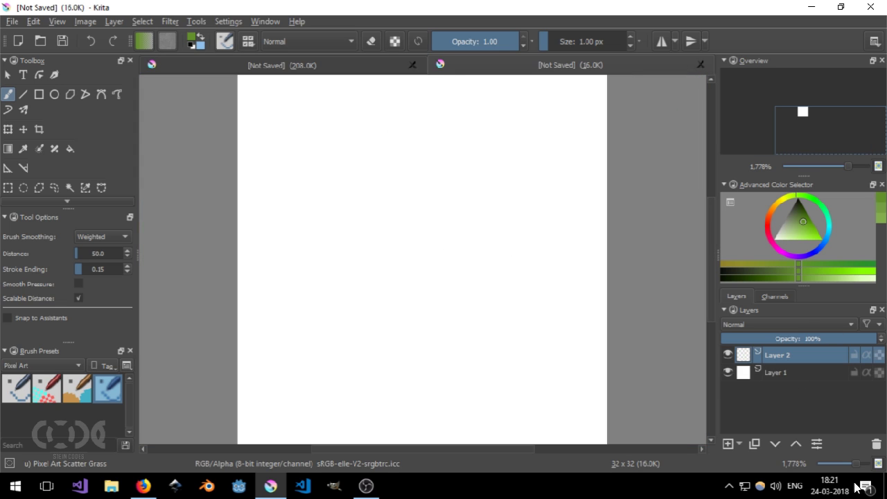
# Step: Delete the two default layers of the new document and rename the remaining empty layer as Tile
pyautogui.click(877, 443)
pyautogui.click(877, 444)
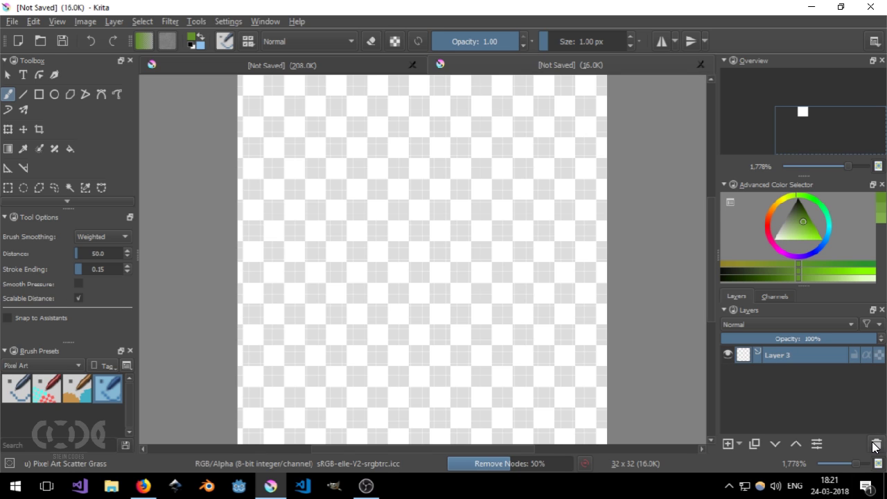
pyautogui.doubleClick(795, 355)
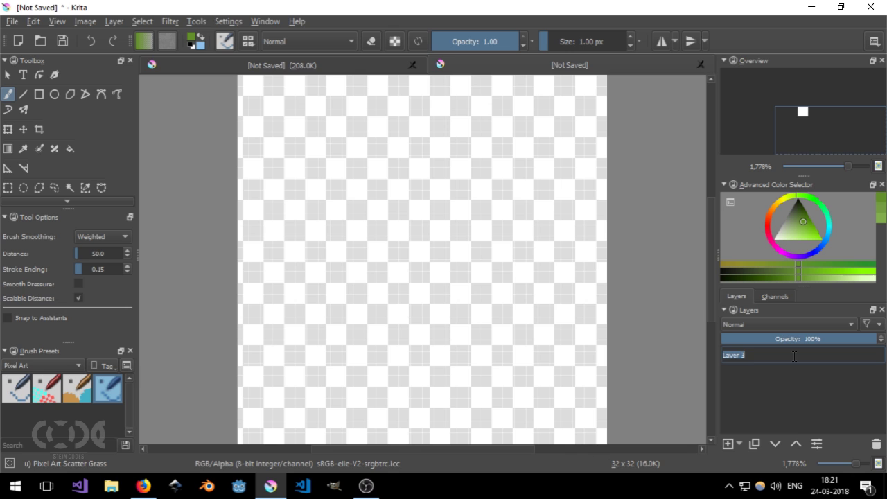
pyautogui.write('Tile')
pyautogui.press('Return')
pyautogui.rightClick(794, 357)
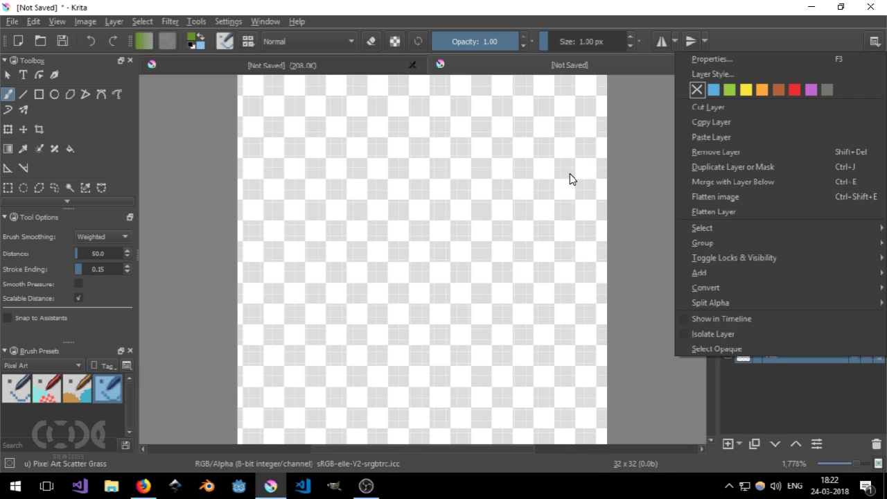
pyautogui.click(631, 145)
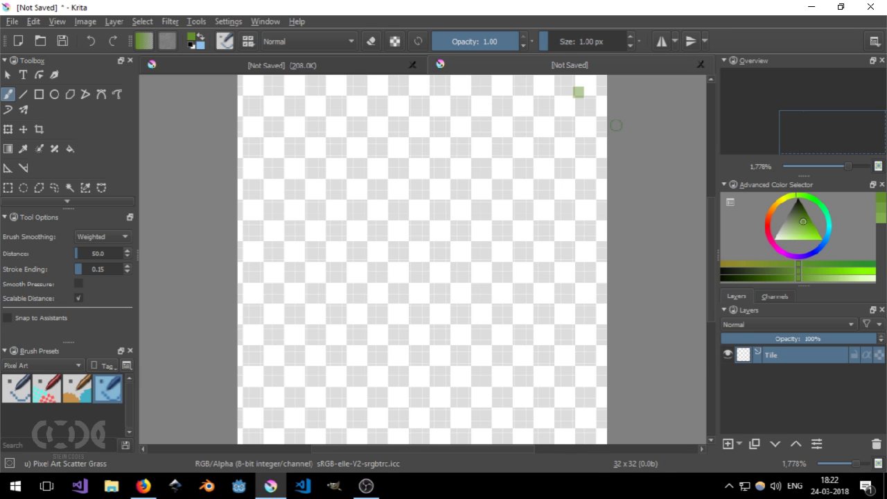
pyautogui.hotkey('ctrl', 'z')
pyautogui.scroll(-3, 416, 169)
pyautogui.scroll(2, 404, 145)
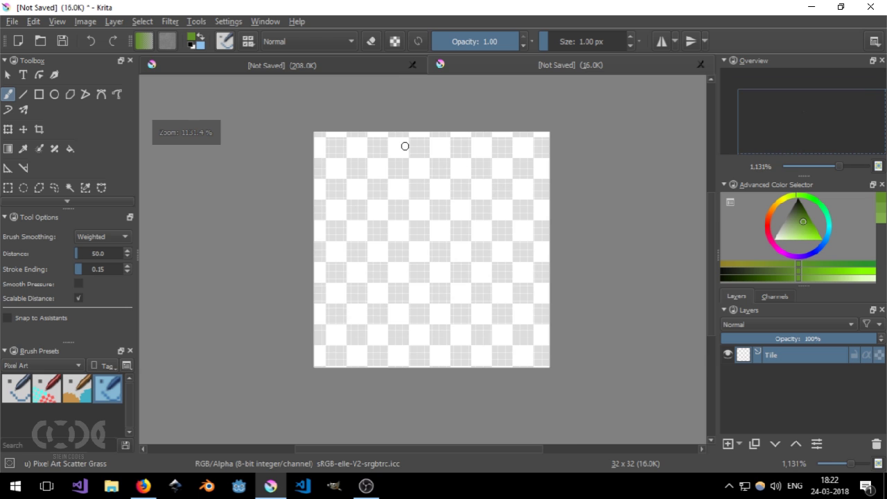
pyautogui.moveTo(432, 196)
pyautogui.mouseDown()
pyautogui.moveTo(435, 178)
pyautogui.moveTo(440, 192)
pyautogui.moveTo(458, 190)
pyautogui.moveTo(487, 167)
pyautogui.moveTo(491, 214)
pyautogui.moveTo(451, 196)
pyautogui.moveTo(485, 200)
pyautogui.moveTo(461, 190)
pyautogui.mouseUp()
pyautogui.scroll(2, 406, 133)
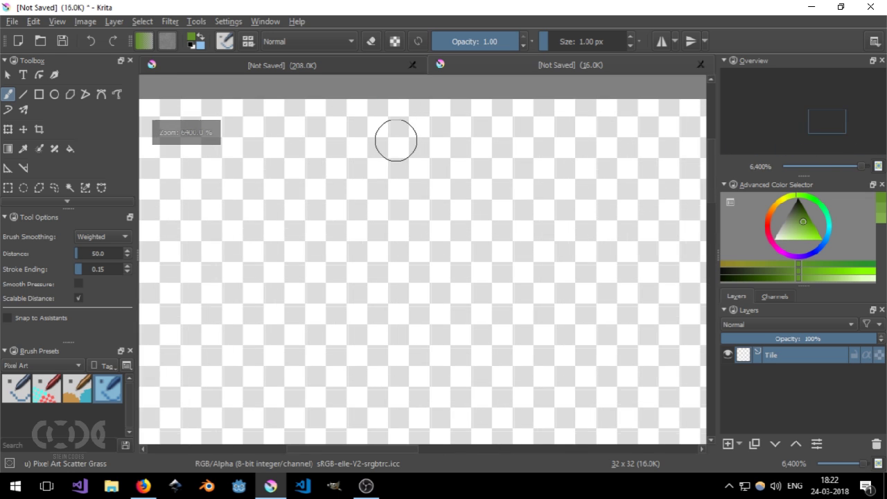
pyautogui.scroll(-3, 394, 139)
pyautogui.scroll(3, 395, 138)
pyautogui.scroll(-1, 451, 154)
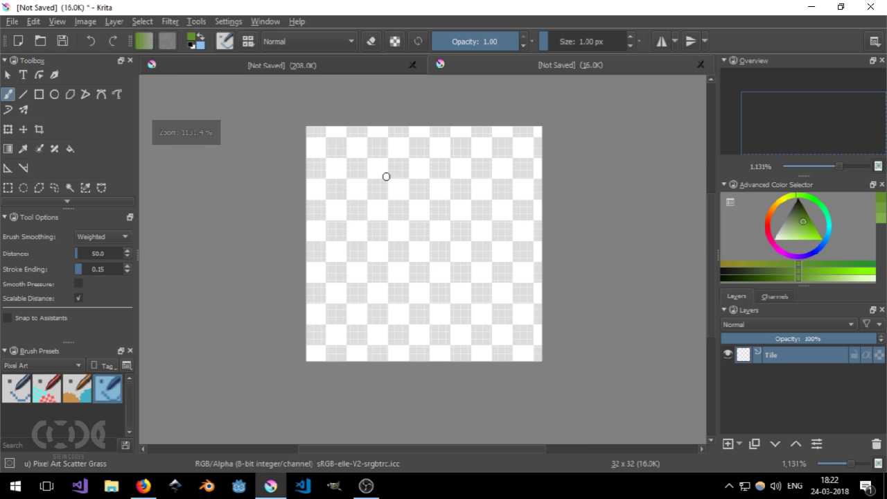
pyautogui.moveTo(548, 208); pyautogui.dragTo(537, 197)
pyautogui.scroll(5, 441, 143)
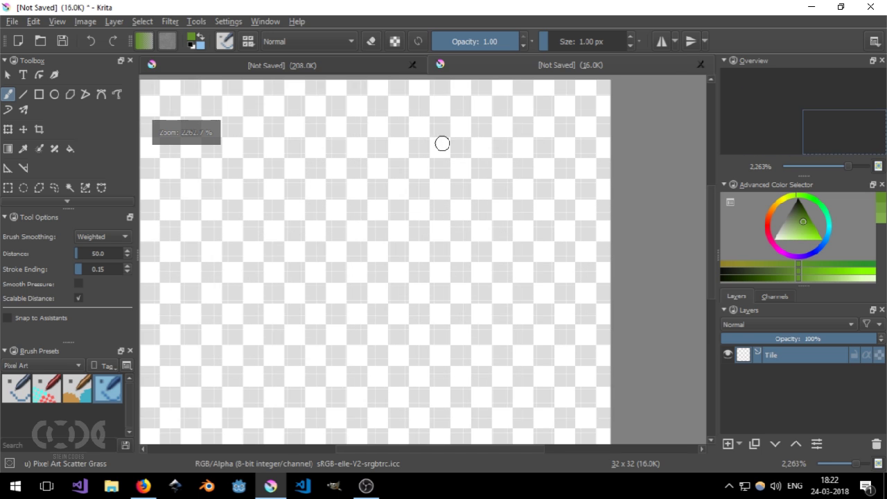
pyautogui.moveTo(483, 148)
pyautogui.mouseDown()
pyautogui.moveTo(501, 168)
pyautogui.moveTo(466, 155)
pyautogui.moveTo(435, 180)
pyautogui.moveTo(449, 181)
pyautogui.mouseUp()
pyautogui.hotkey('ctrl', 'z')
pyautogui.scroll(-5, 443, 172)
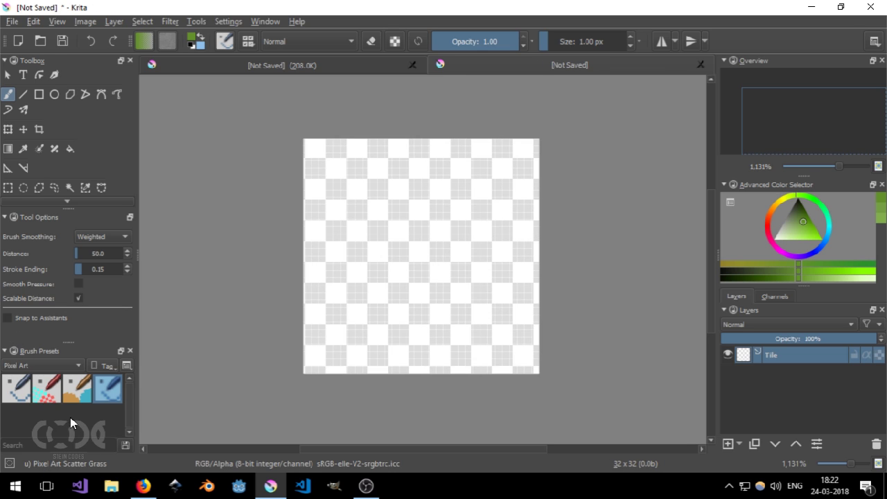
# Step: Show the brush presets as an enlarged list with their names and select the Pixel Art brush
pyautogui.click(127, 365)
pyautogui.click(99, 365)
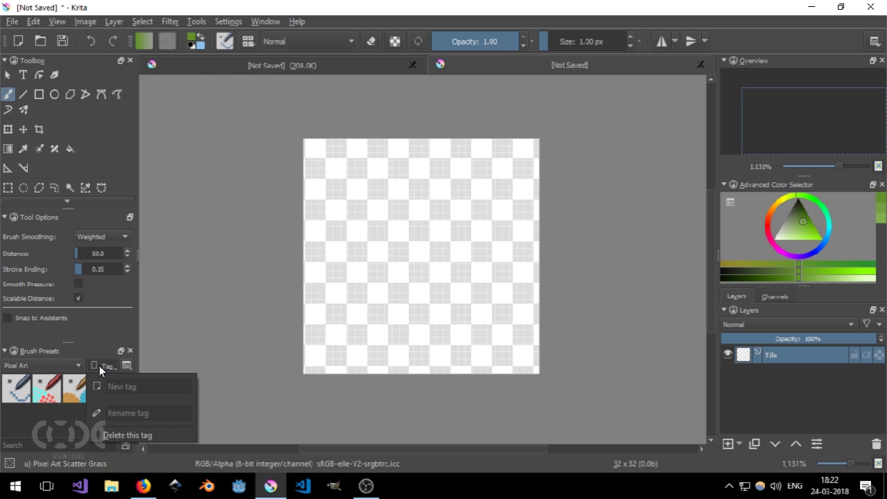
pyautogui.click(126, 365)
pyautogui.click(151, 408)
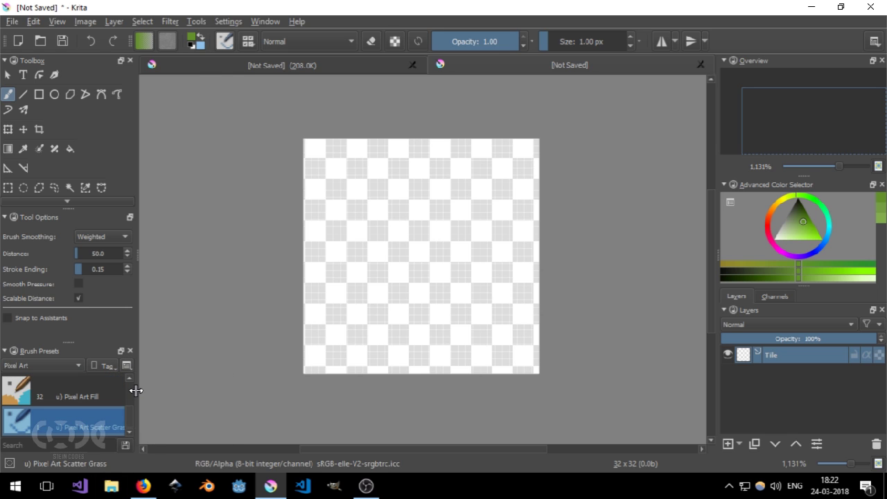
pyautogui.moveTo(67, 343); pyautogui.dragTo(68, 326)
pyautogui.moveTo(130, 412)
pyautogui.mouseDown()
pyautogui.moveTo(130, 375)
pyautogui.moveTo(153, 376)
pyautogui.mouseUp()
pyautogui.click(39, 373)
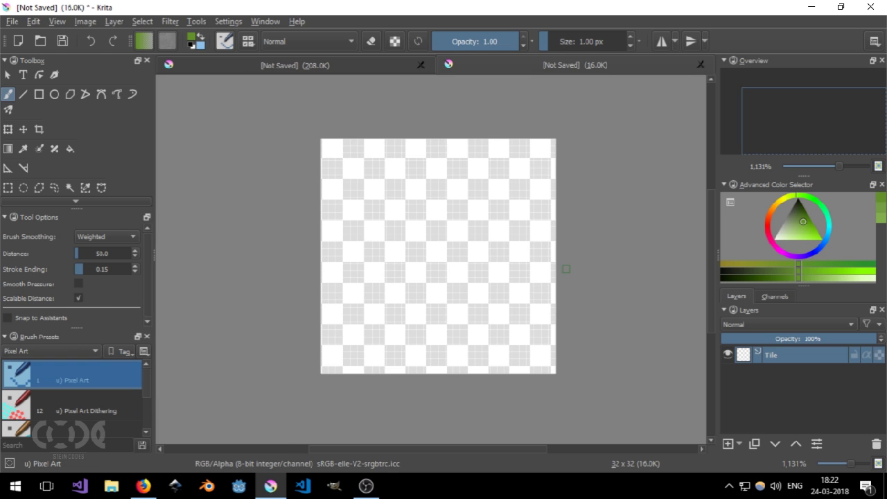
# Step: Try out the Pixel Art brush with several freehand green outlines on the Tile layer, undoing or clearing each one
pyautogui.moveTo(405, 184)
pyautogui.mouseDown()
pyautogui.moveTo(477, 211)
pyautogui.moveTo(434, 175)
pyautogui.moveTo(344, 149)
pyautogui.moveTo(330, 238)
pyautogui.moveTo(490, 349)
pyautogui.moveTo(553, 258)
pyautogui.moveTo(477, 236)
pyautogui.mouseUp()
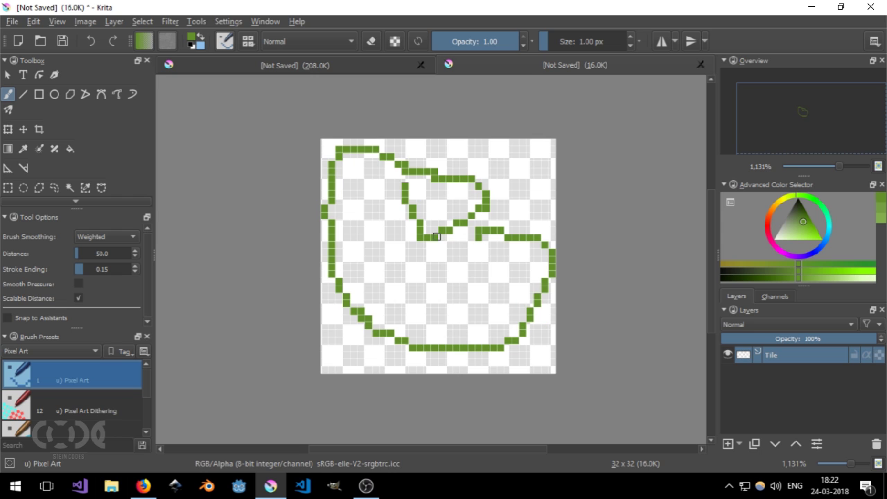
pyautogui.hotkey('ctrl', 'z')
pyautogui.moveTo(412, 176)
pyautogui.mouseDown()
pyautogui.moveTo(384, 324)
pyautogui.moveTo(502, 290)
pyautogui.moveTo(494, 171)
pyautogui.mouseUp()
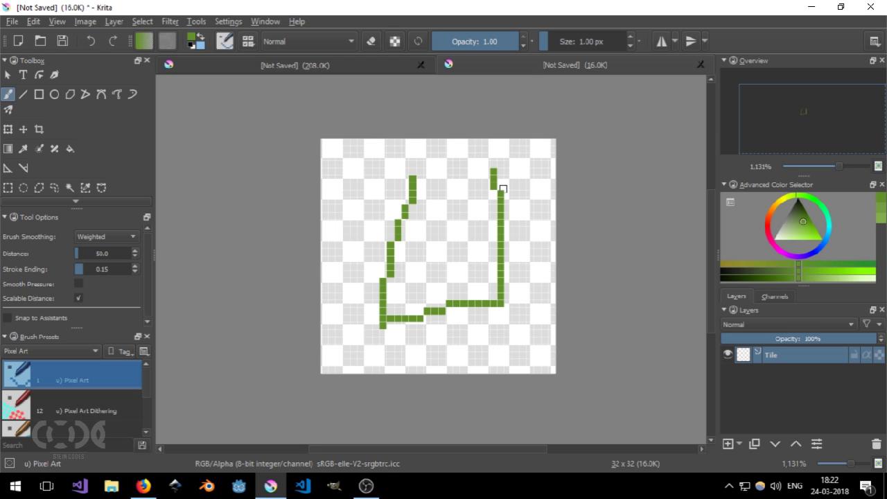
pyautogui.hotkey('ctrl', 'z')
pyautogui.moveTo(362, 176)
pyautogui.mouseDown()
pyautogui.moveTo(349, 327)
pyautogui.moveTo(472, 193)
pyautogui.moveTo(434, 136)
pyautogui.moveTo(417, 247)
pyautogui.moveTo(393, 279)
pyautogui.mouseUp()
pyautogui.hotkey('ctrl', 'z')
pyautogui.moveTo(382, 186)
pyautogui.mouseDown()
pyautogui.moveTo(486, 372)
pyautogui.moveTo(486, 215)
pyautogui.mouseUp()
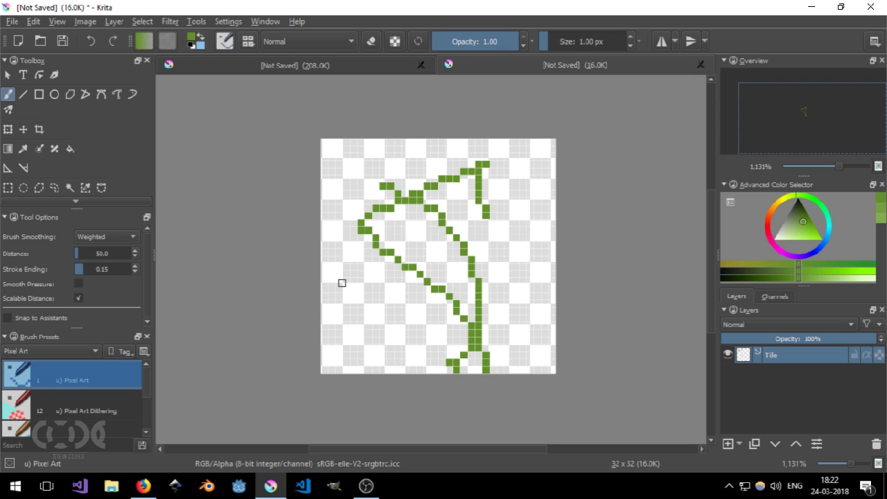
pyautogui.press('Delete')
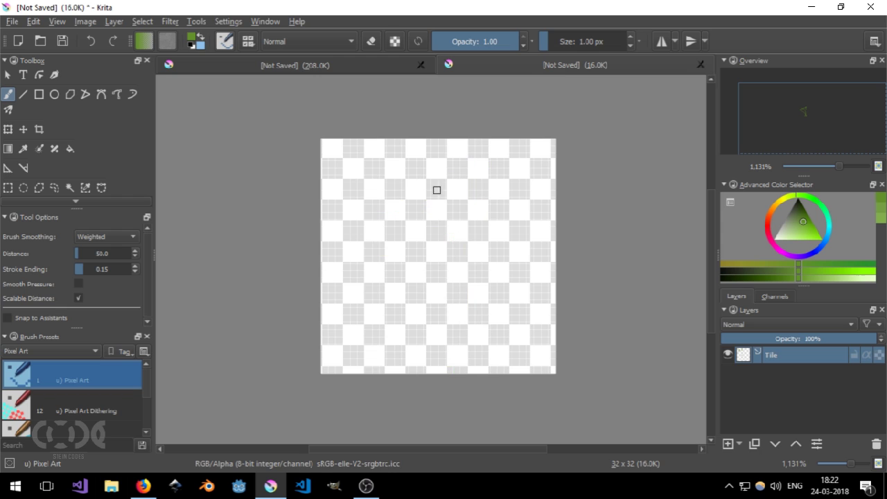
pyautogui.moveTo(408, 178)
pyautogui.mouseDown()
pyautogui.moveTo(373, 281)
pyautogui.moveTo(505, 331)
pyautogui.moveTo(452, 158)
pyautogui.mouseUp()
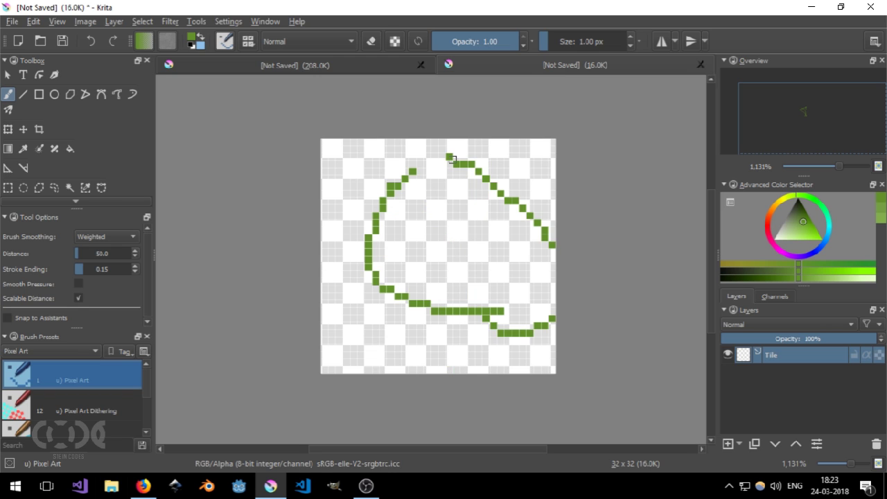
pyautogui.press('Delete')
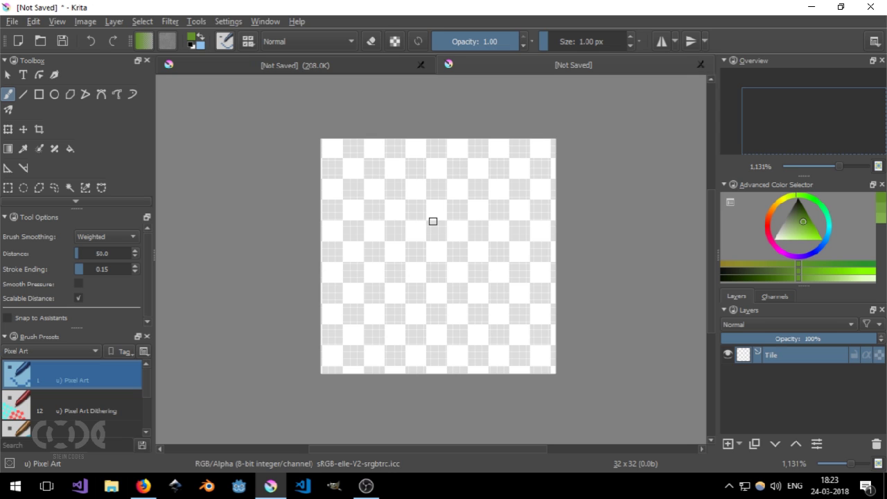
pyautogui.moveTo(434, 222)
pyautogui.mouseDown()
pyautogui.moveTo(401, 206)
pyautogui.moveTo(391, 238)
pyautogui.moveTo(375, 217)
pyautogui.moveTo(422, 255)
pyautogui.moveTo(443, 229)
pyautogui.moveTo(431, 247)
pyautogui.moveTo(449, 260)
pyautogui.mouseUp()
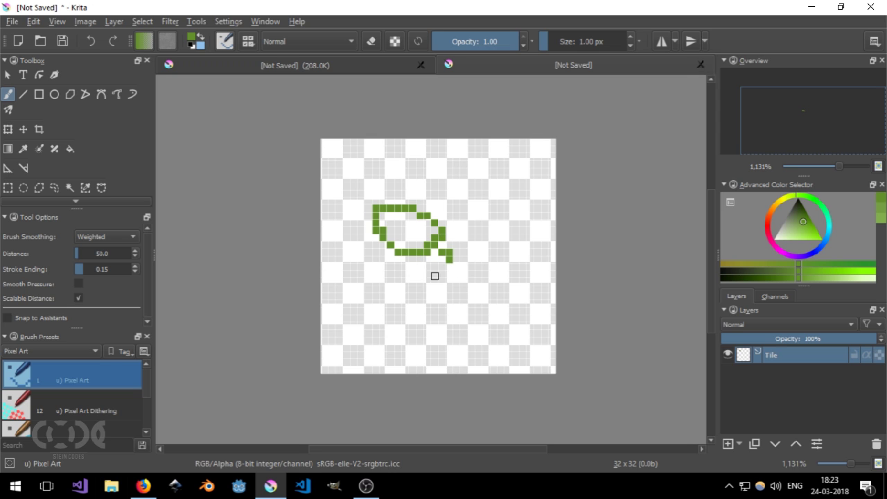
pyautogui.hotkey('ctrl', 'z')
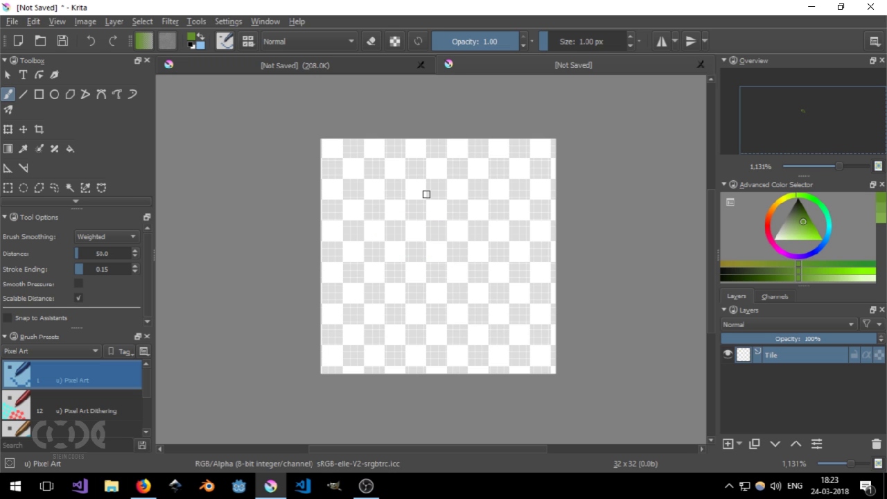
# Step: Test the Pixel Art brush with two vertical freehand strokes and a single dab on the Tile layer, undoing each stroke
pyautogui.moveTo(425, 194); pyautogui.dragTo(419, 258)
pyautogui.hotkey('ctrl', 'z')
pyautogui.moveTo(412, 196); pyautogui.dragTo(413, 275)
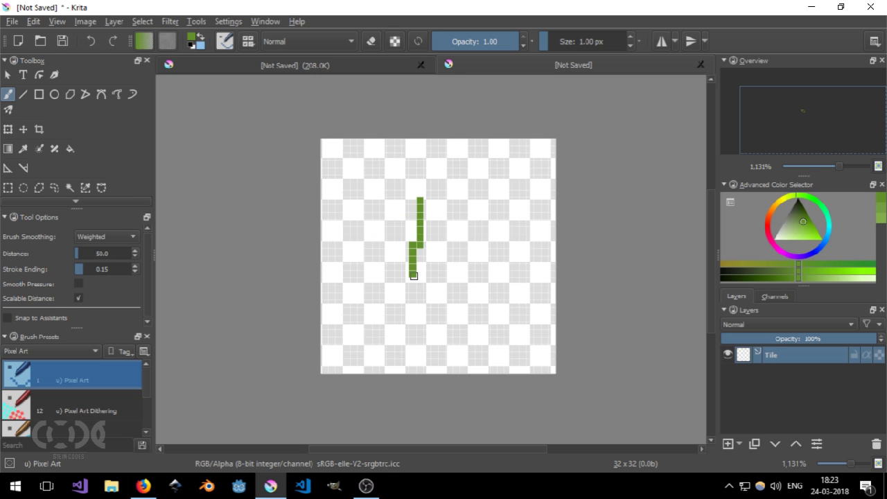
pyautogui.hotkey('ctrl', 'z')
pyautogui.click(413, 200)
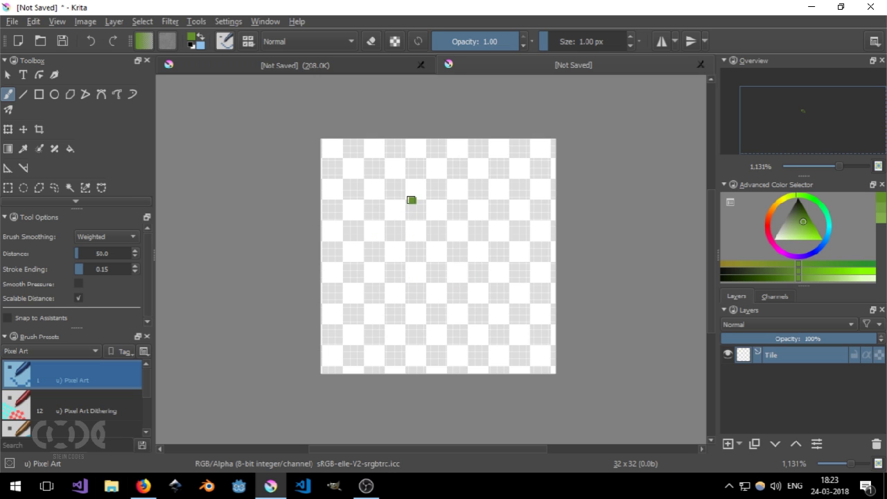
# Step: Draw three overlapping unfilled green rectangles with the Rectangle tool, the last two 10 × 10 px and 11 × 5 px
pyautogui.click(39, 94)
pyautogui.moveTo(403, 220); pyautogui.dragTo(525, 298)
pyautogui.moveTo(409, 184); pyautogui.dragTo(489, 262)
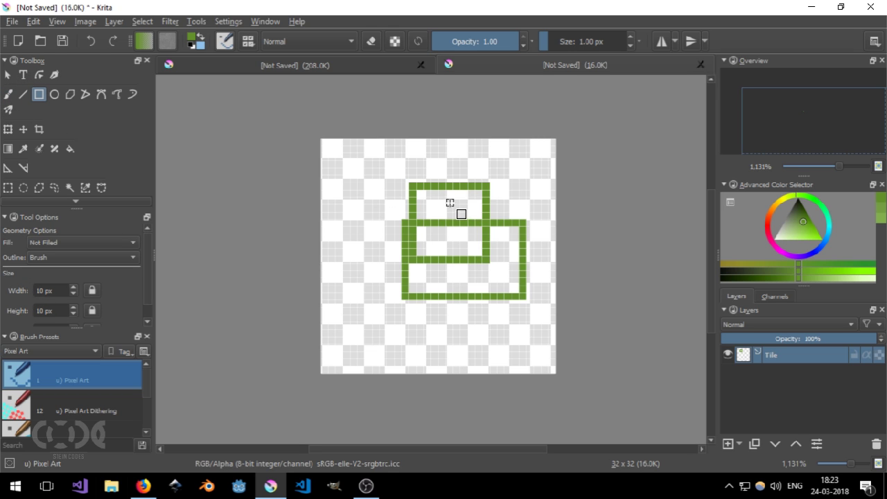
pyautogui.moveTo(454, 206)
pyautogui.mouseDown()
pyautogui.moveTo(519, 210)
pyautogui.moveTo(541, 247)
pyautogui.mouseUp()
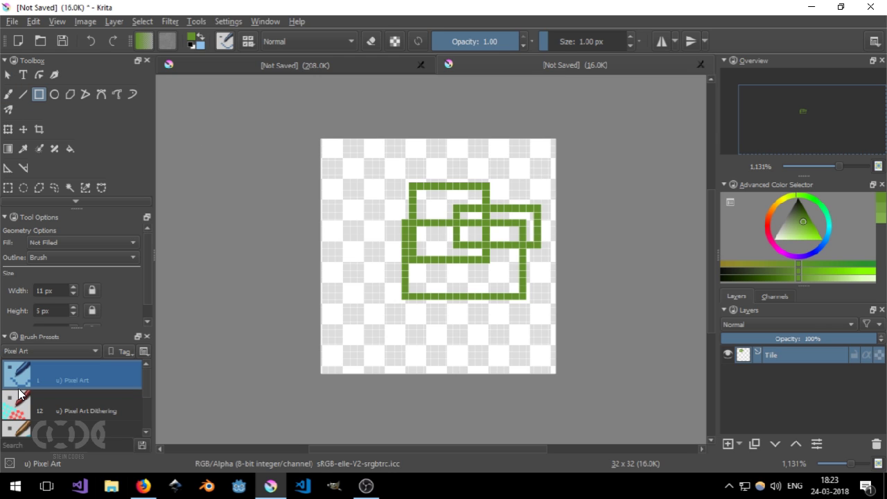
# Step: Try the 12 px Pixel Art Dithering brush with rectangles of 20 × 19 px and 20 × 17 px, removing each one
pyautogui.click(98, 402)
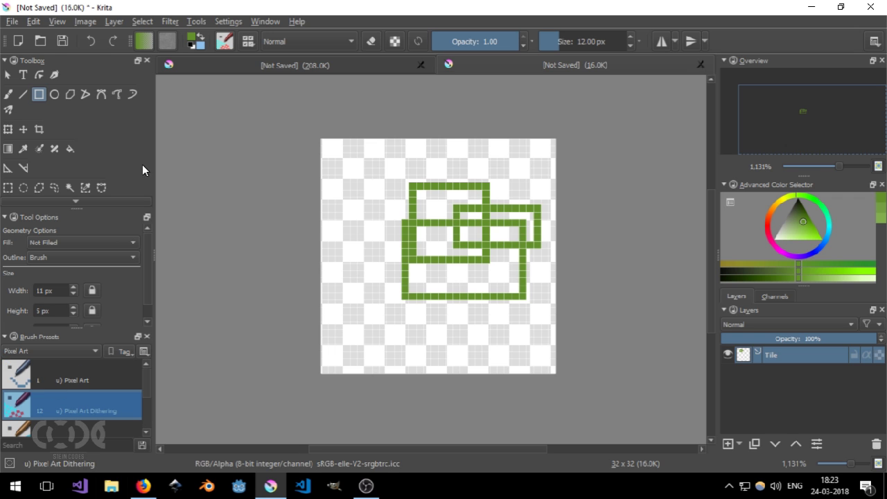
pyautogui.moveTo(365, 182); pyautogui.dragTo(511, 323)
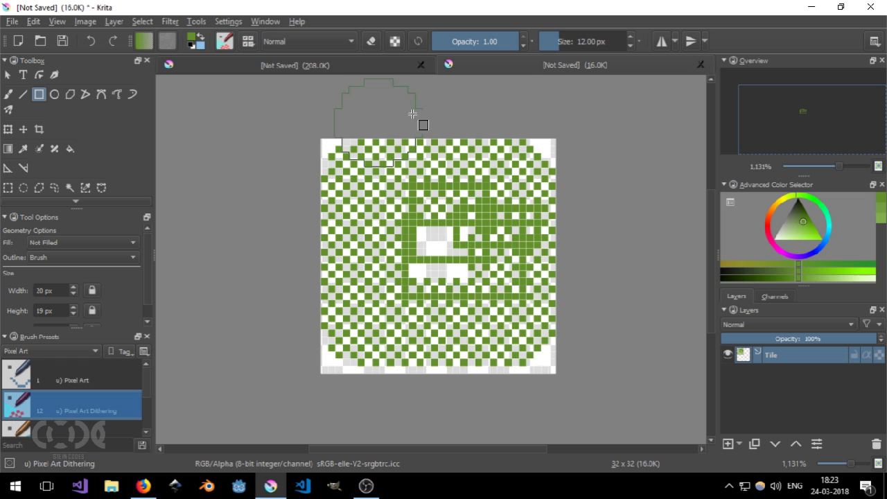
pyautogui.press('Delete')
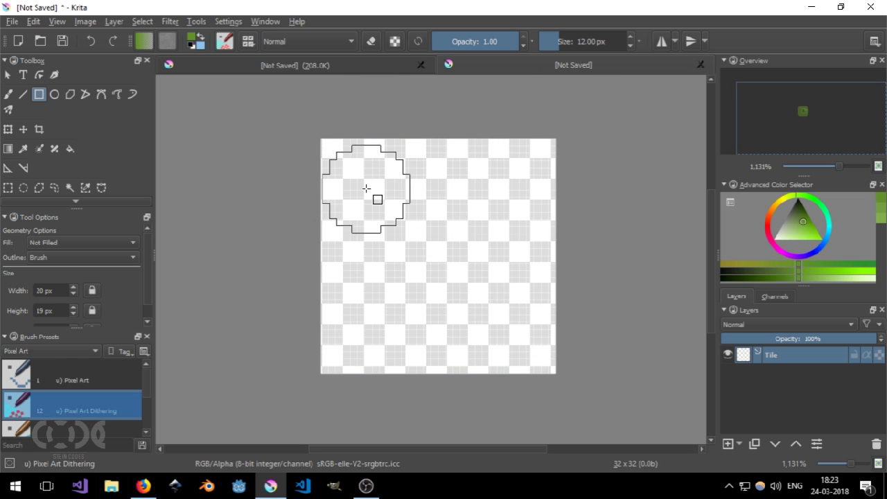
pyautogui.moveTo(364, 189)
pyautogui.mouseDown()
pyautogui.moveTo(441, 228)
pyautogui.moveTo(369, 202)
pyautogui.moveTo(497, 320)
pyautogui.moveTo(512, 323)
pyautogui.mouseUp()
pyautogui.hotkey('ctrl', 'z')
pyautogui.hotkey('ctrl', 'shift', 'z')
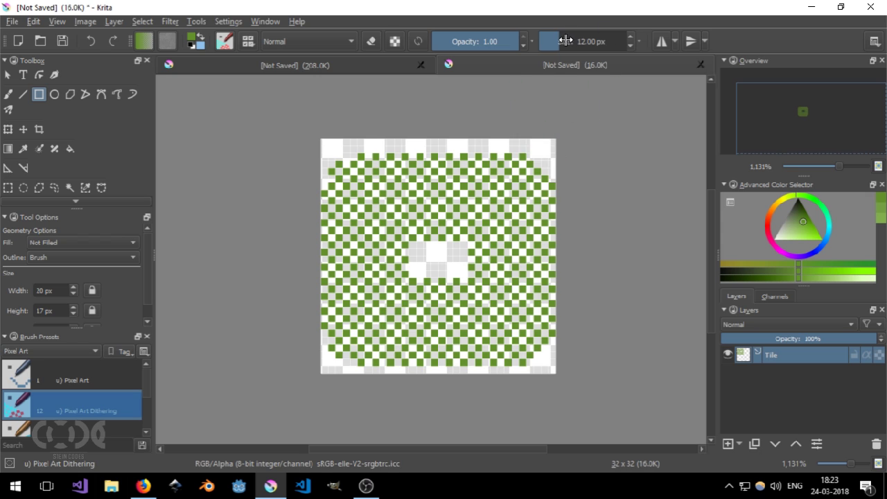
pyautogui.hotkey('ctrl', 'z')
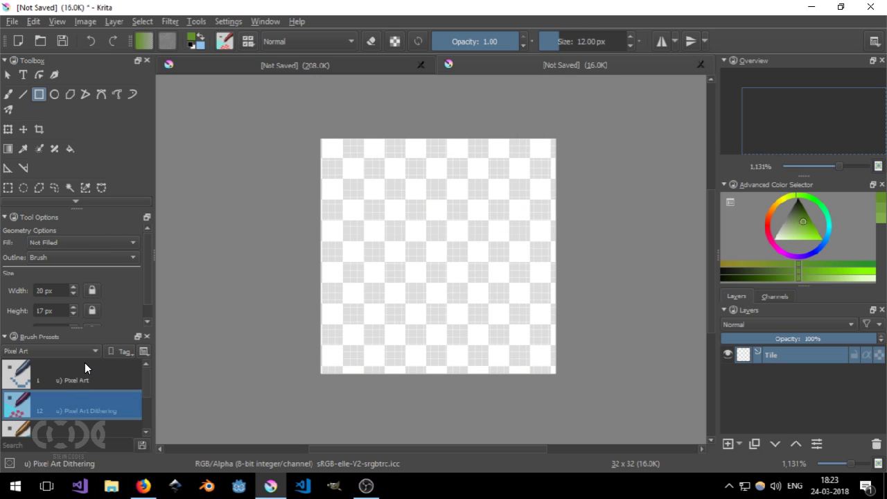
# Step: Set the dithering brush size to 1 px, draw a 21 × 23 px rectangle, and try a 20 × 21 px one inside it, undoing the inner one
pyautogui.moveTo(85, 363)
pyautogui.doubleClick(588, 41)
pyautogui.write('1')
pyautogui.press('Return')
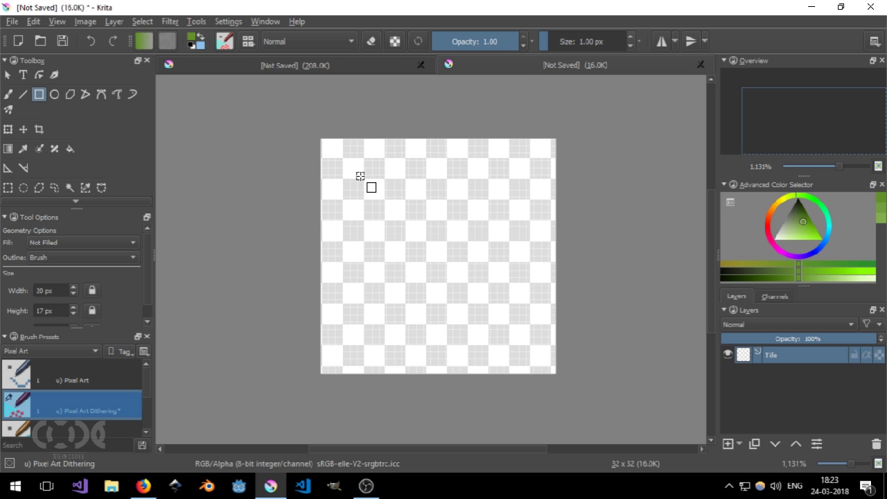
pyautogui.moveTo(359, 176); pyautogui.dragTo(511, 344)
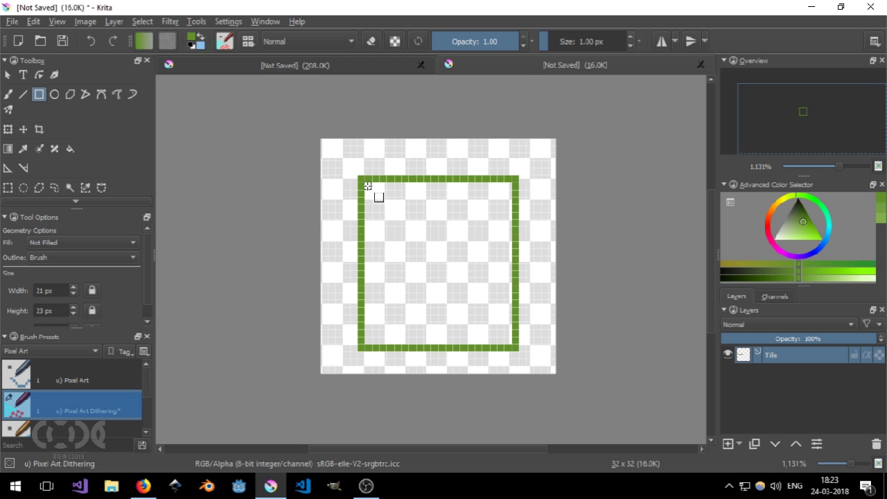
pyautogui.moveTo(368, 186); pyautogui.dragTo(512, 346)
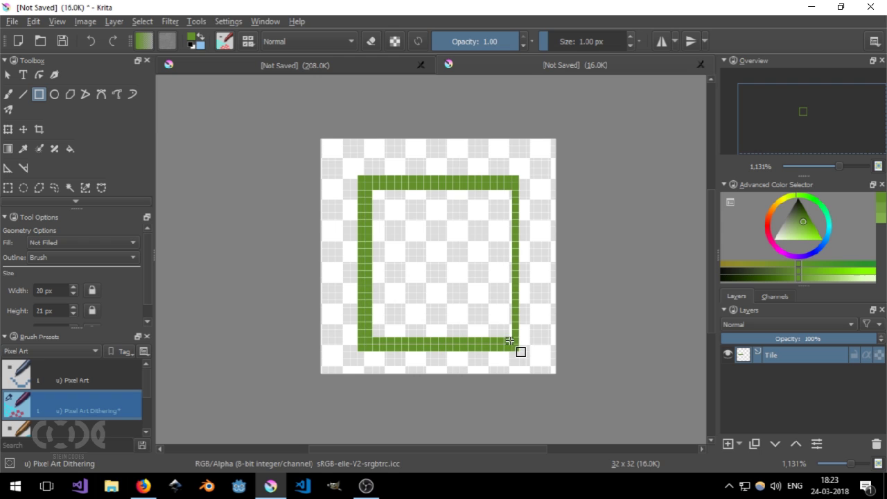
pyautogui.hotkey('ctrl', 'z')
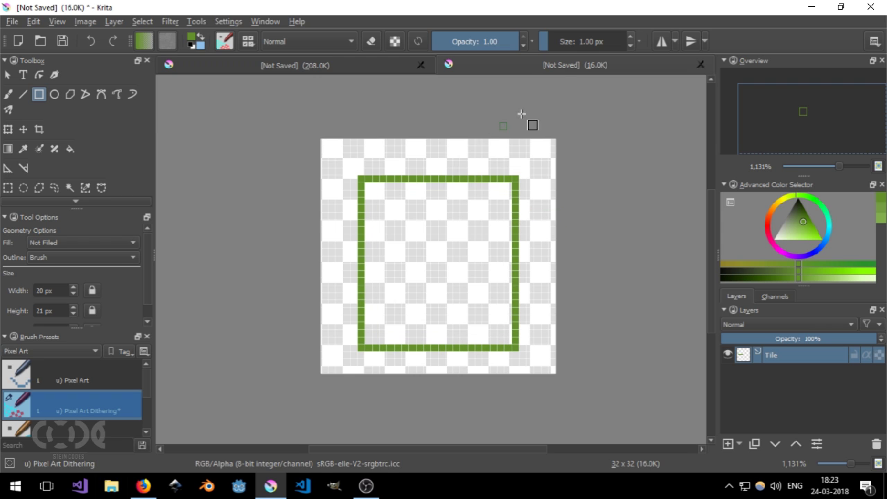
# Step: Set the dithering brush size to 2 px, draw nested rectangles of 18 × 20 px and 14 × 16 px, and clear the layer
pyautogui.rightClick(585, 41)
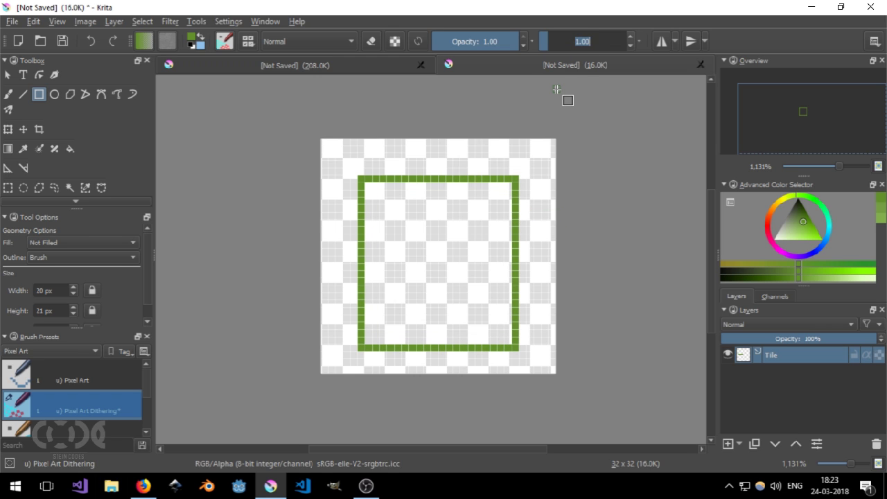
pyautogui.press('Return')
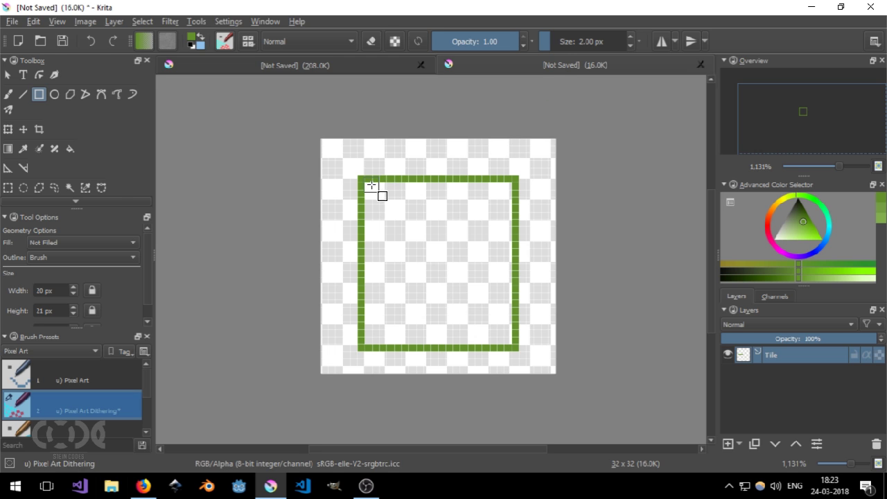
pyautogui.moveTo(372, 190); pyautogui.dragTo(504, 336)
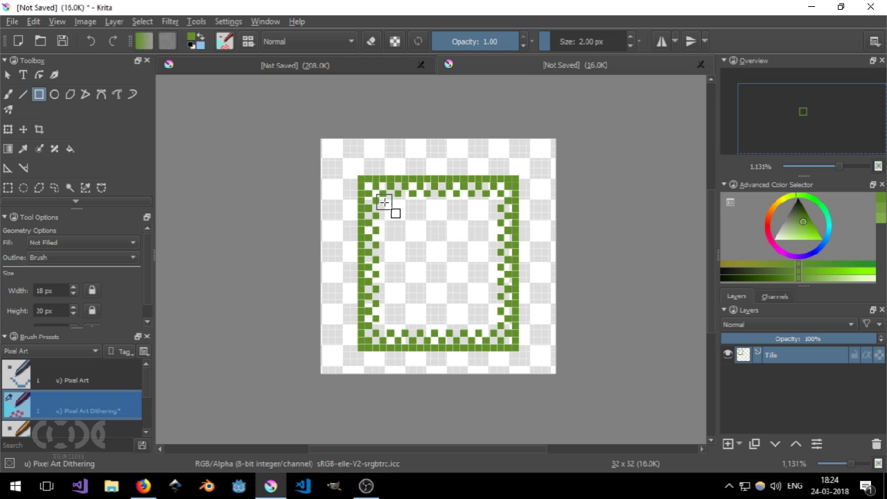
pyautogui.moveTo(387, 203)
pyautogui.mouseDown()
pyautogui.moveTo(488, 291)
pyautogui.moveTo(488, 322)
pyautogui.mouseUp()
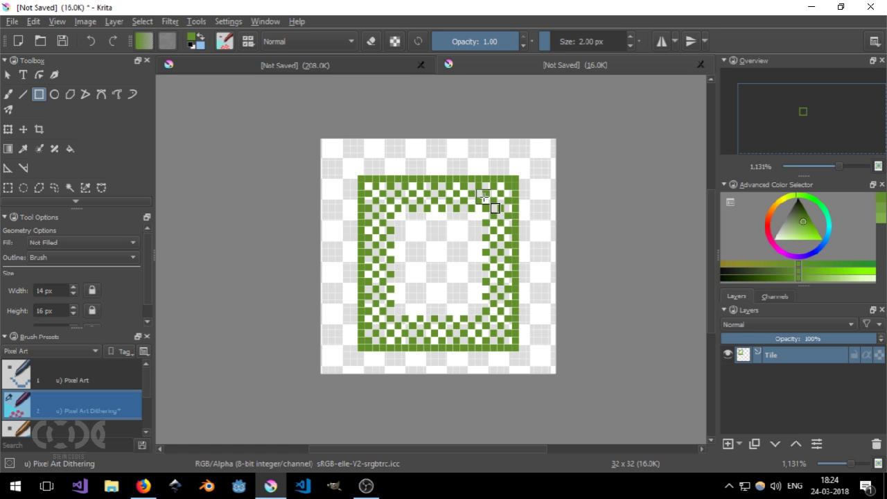
pyautogui.moveTo(569, 250); pyautogui.dragTo(573, 271)
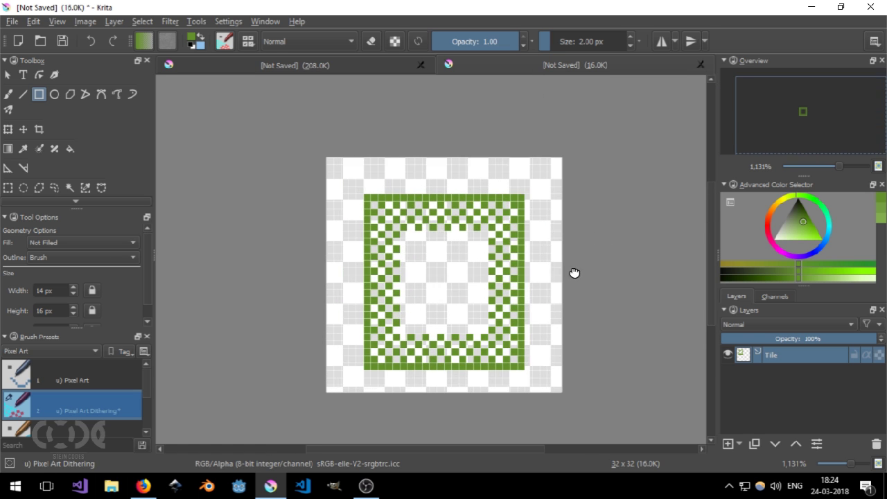
pyautogui.press('Delete')
# Step: Draw a 30 × 30 px dithered frame along the canvas edge, add straight lines inside its upper and left sides, and clear the layer
pyautogui.moveTo(332, 166)
pyautogui.mouseDown()
pyautogui.moveTo(509, 313)
pyautogui.moveTo(571, 397)
pyautogui.moveTo(558, 391)
pyautogui.mouseUp()
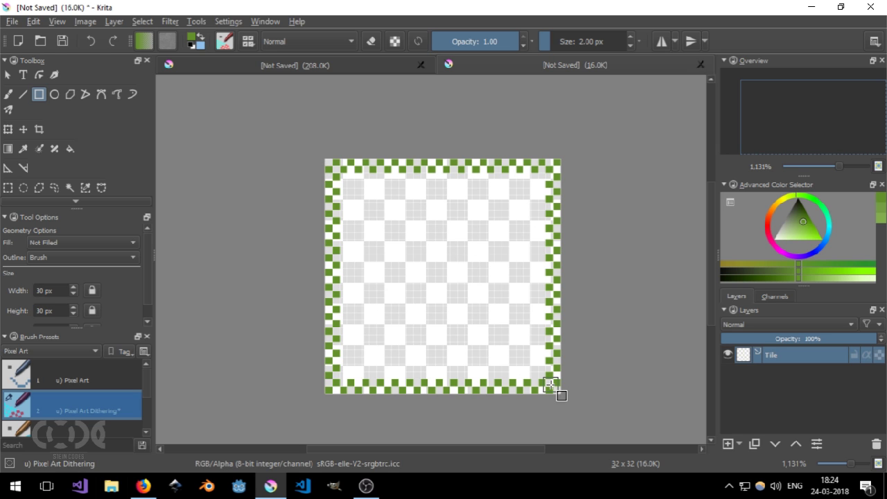
pyautogui.click(25, 97)
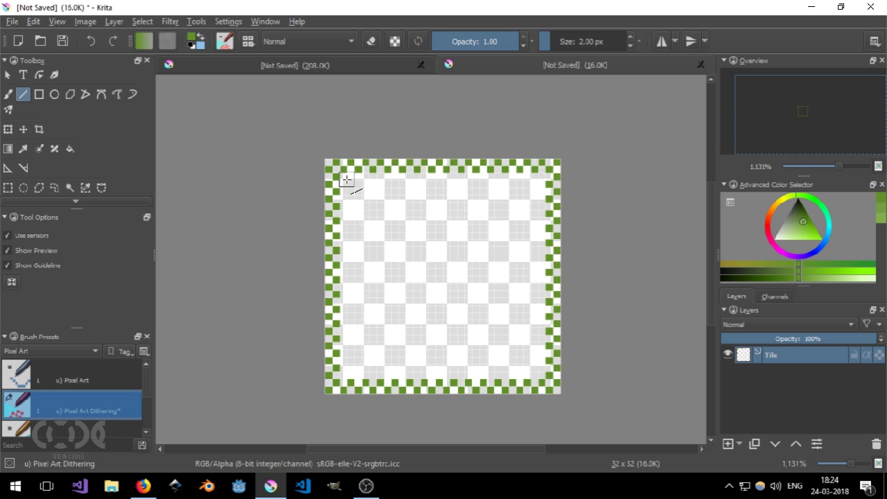
pyautogui.moveTo(346, 183); pyautogui.dragTo(537, 183)
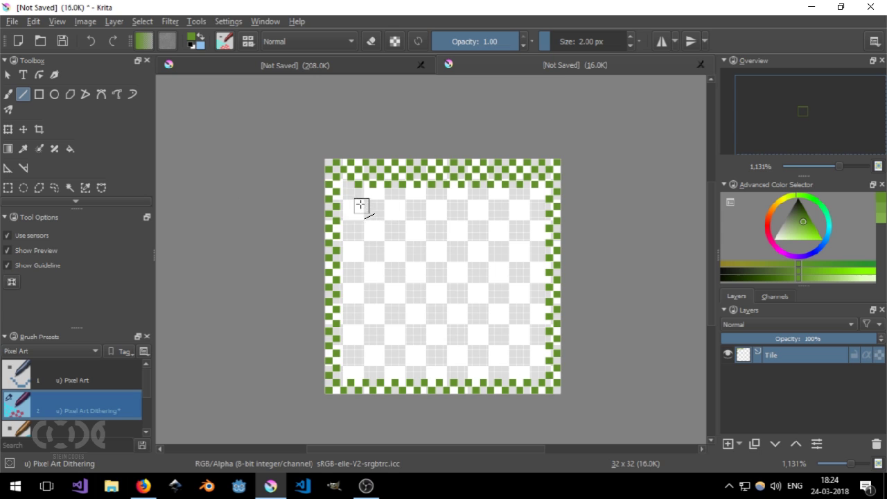
pyautogui.moveTo(352, 199); pyautogui.dragTo(351, 370)
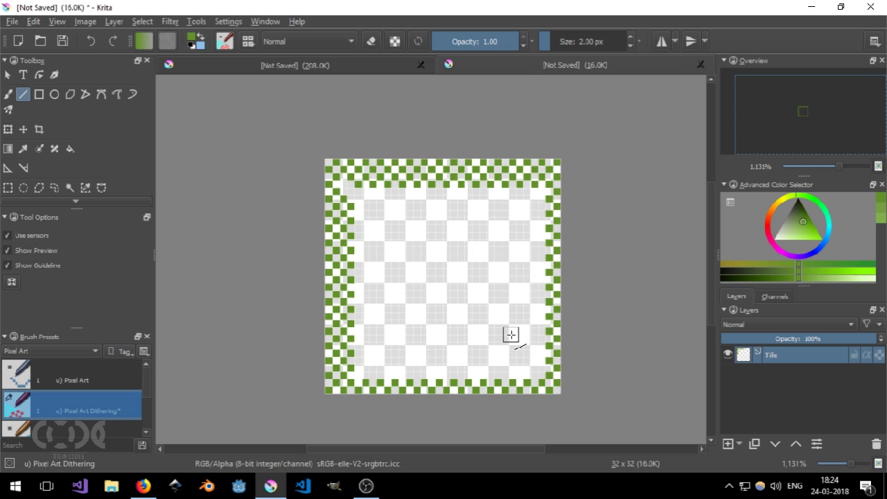
pyautogui.press('Delete')
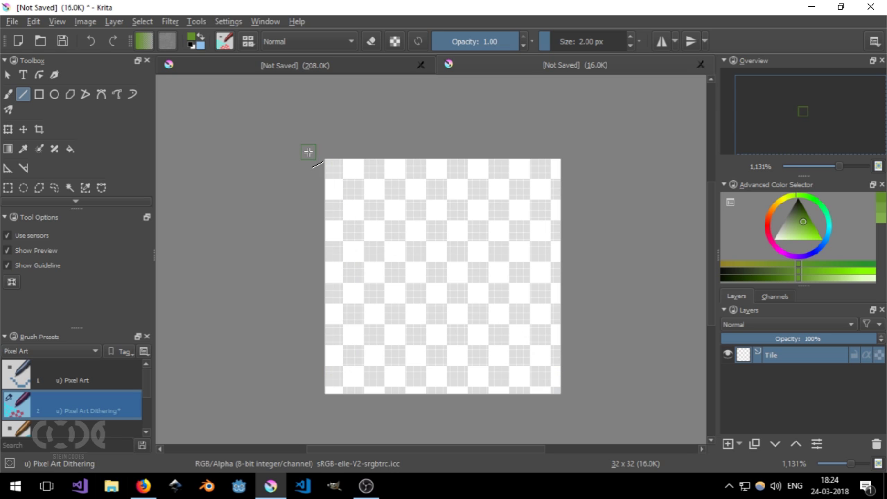
# Step: Select the Pixel Art Fill brush with the Freehand Brush tool and set its size to 1 px
pyautogui.scroll(-1, 111, 373)
pyautogui.click(101, 394)
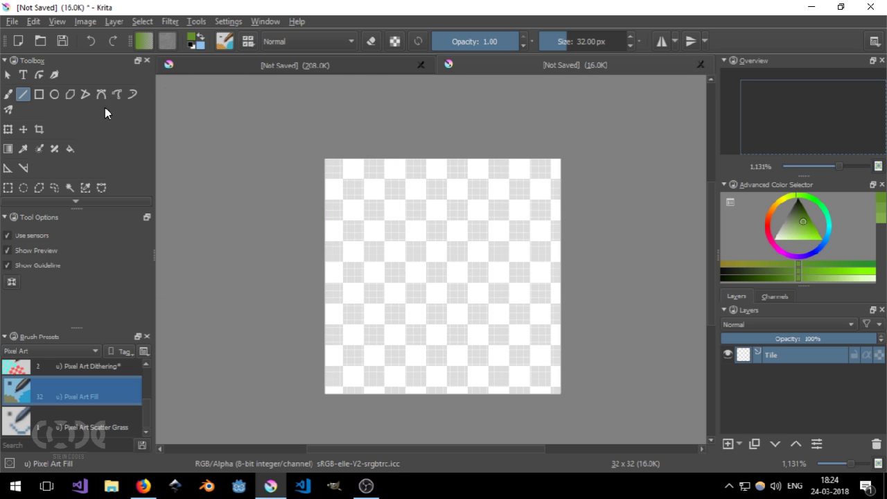
pyautogui.click(12, 93)
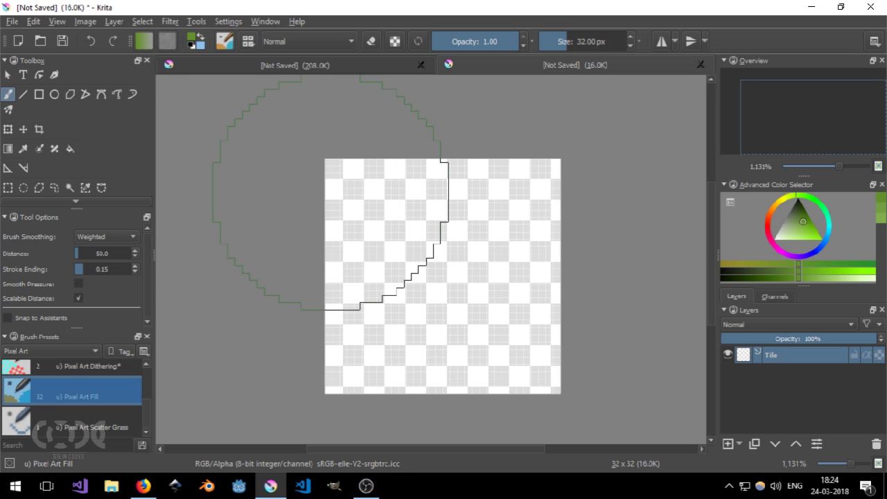
pyautogui.click(571, 42)
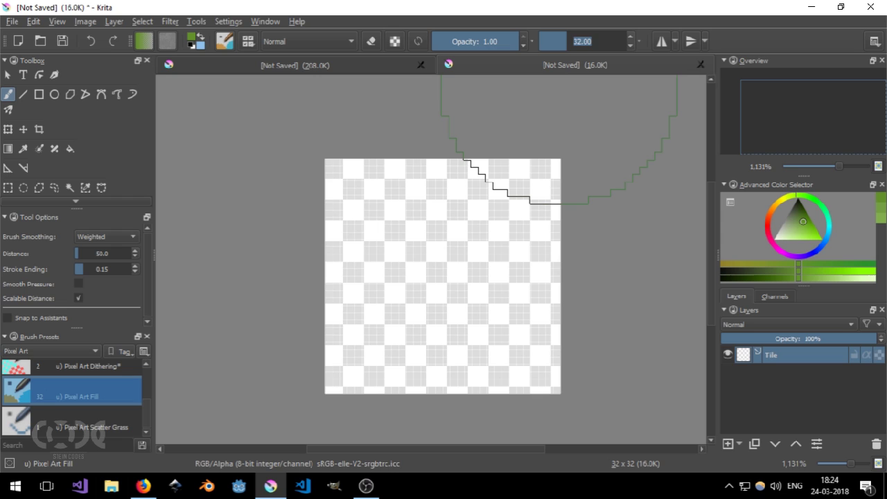
pyautogui.press('Return')
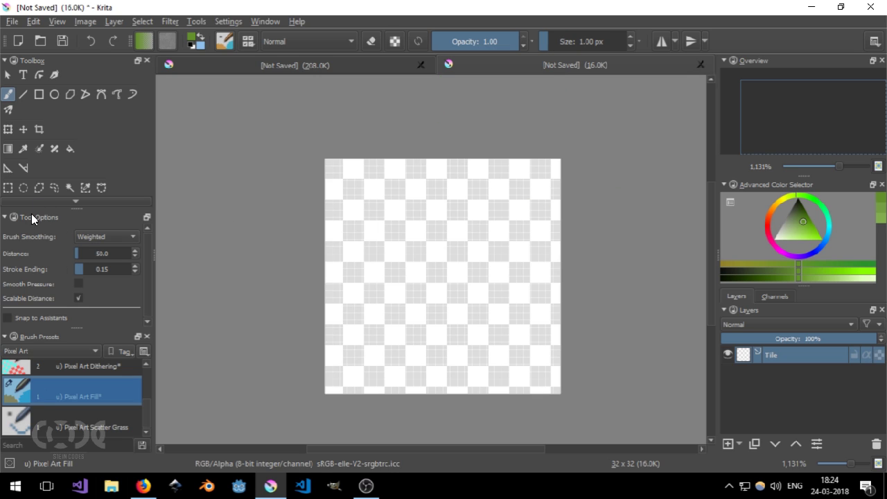
# Step: Set the brush smoothing to Stabilizer and try a freehand stroke on the canvas, undoing it
pyautogui.click(85, 237)
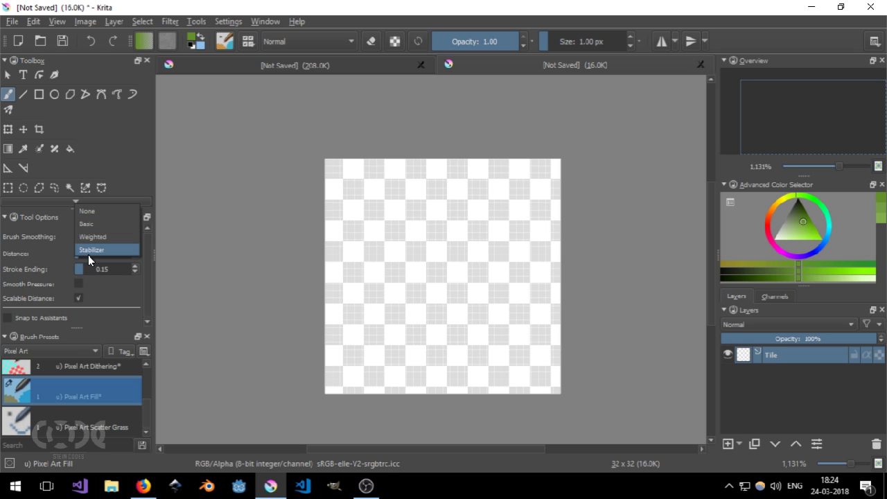
pyautogui.click(90, 250)
pyautogui.moveTo(379, 203)
pyautogui.mouseDown()
pyautogui.moveTo(471, 185)
pyautogui.moveTo(523, 263)
pyautogui.moveTo(504, 357)
pyautogui.moveTo(438, 363)
pyautogui.moveTo(366, 256)
pyautogui.moveTo(418, 260)
pyautogui.moveTo(468, 287)
pyautogui.moveTo(452, 237)
pyautogui.moveTo(422, 306)
pyautogui.moveTo(411, 300)
pyautogui.moveTo(440, 254)
pyautogui.mouseUp()
pyautogui.hotkey('ctrl', 'z')
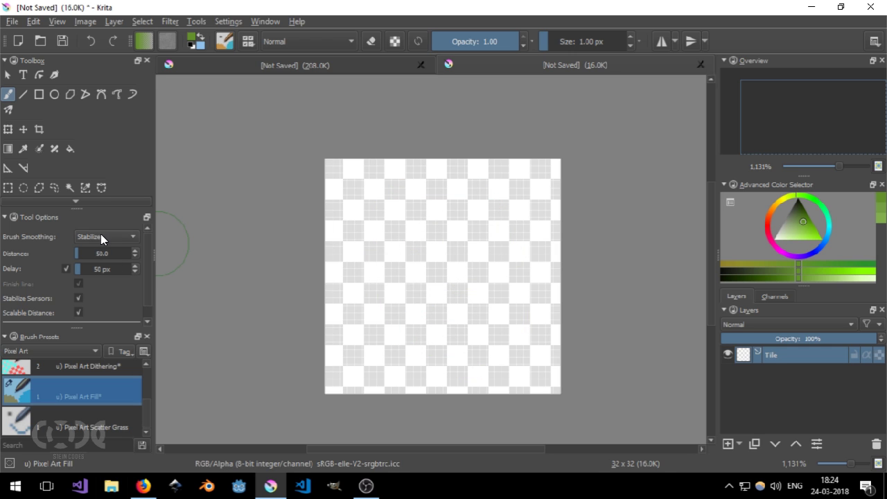
# Step: Switch the brush smoothing to Basic and on to None, and try a vertical freehand stroke, undoing it
pyautogui.click(101, 236)
pyautogui.click(90, 210)
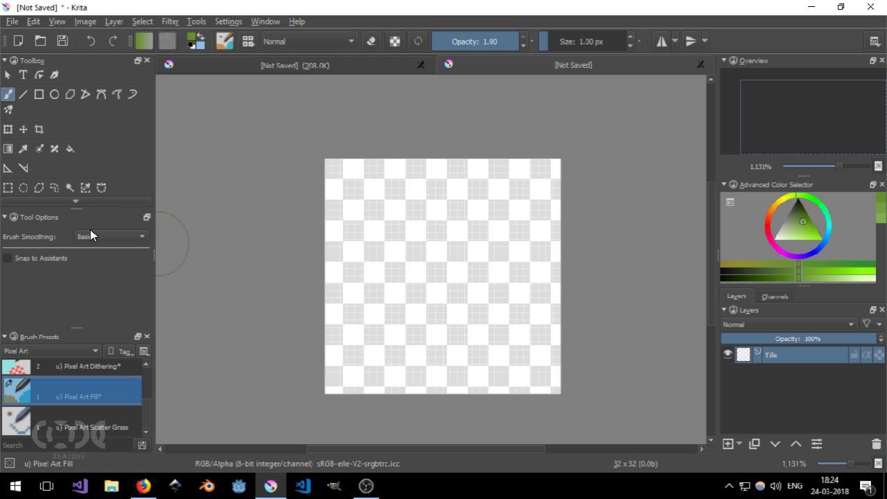
pyautogui.click(90, 236)
pyautogui.click(86, 224)
pyautogui.moveTo(402, 213)
pyautogui.mouseDown()
pyautogui.moveTo(453, 213)
pyautogui.moveTo(400, 223)
pyautogui.moveTo(410, 322)
pyautogui.mouseUp()
pyautogui.hotkey('ctrl', 'z')
# Step: Set the brush smoothing to Weighted and try a diagonal freehand stroke from corner to corner of the canvas, undoing it
pyautogui.click(108, 236)
pyautogui.click(88, 260)
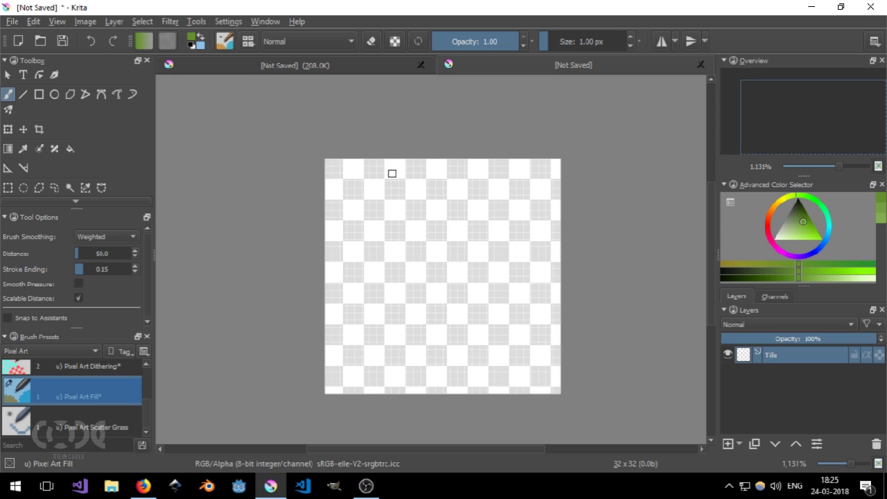
pyautogui.moveTo(328, 161)
pyautogui.mouseDown()
pyautogui.moveTo(420, 230)
pyautogui.moveTo(548, 390)
pyautogui.mouseUp()
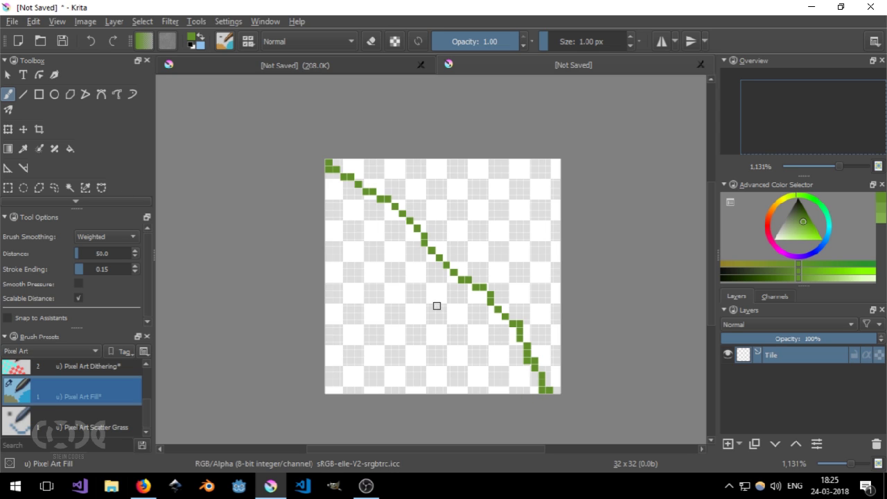
pyautogui.hotkey('ctrl', 'z')
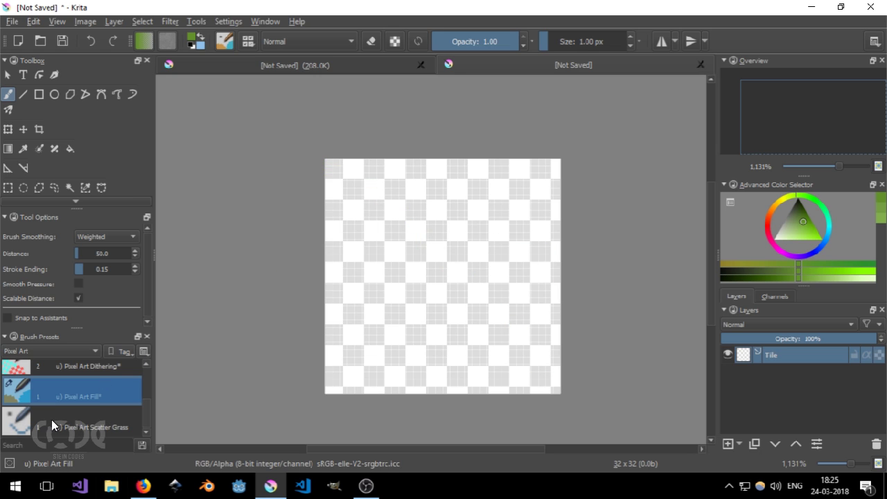
# Step: Select the Pixel Art Scatter Grass brush, try it with a freehand stroke, and clear the layer
pyautogui.click(100, 416)
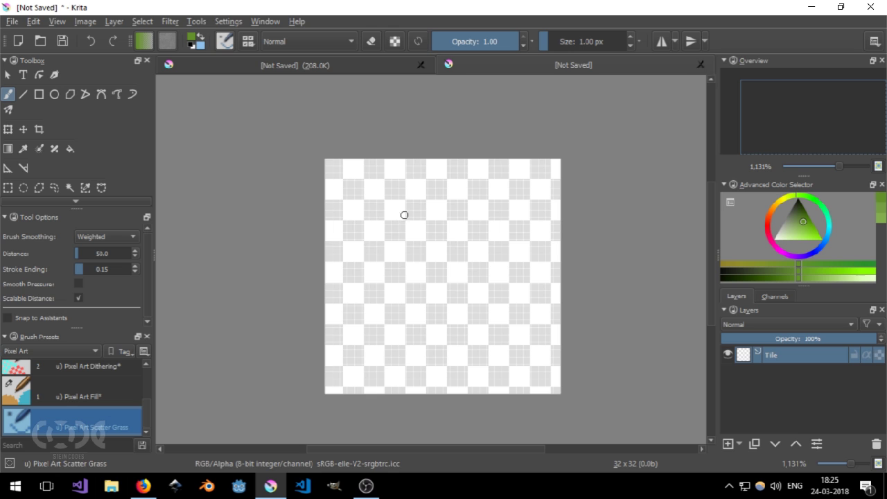
pyautogui.moveTo(404, 214)
pyautogui.mouseDown()
pyautogui.moveTo(433, 263)
pyautogui.moveTo(400, 293)
pyautogui.moveTo(494, 314)
pyautogui.moveTo(481, 212)
pyautogui.moveTo(401, 158)
pyautogui.moveTo(486, 186)
pyautogui.moveTo(495, 124)
pyautogui.moveTo(532, 177)
pyautogui.moveTo(550, 281)
pyautogui.moveTo(496, 382)
pyautogui.moveTo(493, 364)
pyautogui.moveTo(516, 339)
pyautogui.moveTo(401, 293)
pyautogui.moveTo(267, 278)
pyautogui.moveTo(278, 224)
pyautogui.moveTo(407, 165)
pyautogui.moveTo(325, 173)
pyautogui.moveTo(461, 180)
pyautogui.moveTo(531, 194)
pyautogui.moveTo(568, 397)
pyautogui.moveTo(469, 365)
pyautogui.moveTo(337, 371)
pyautogui.mouseUp()
pyautogui.press('Delete')
# Step: Fill the empty Tile layer with a light green base color using the Fill tool
pyautogui.click(69, 149)
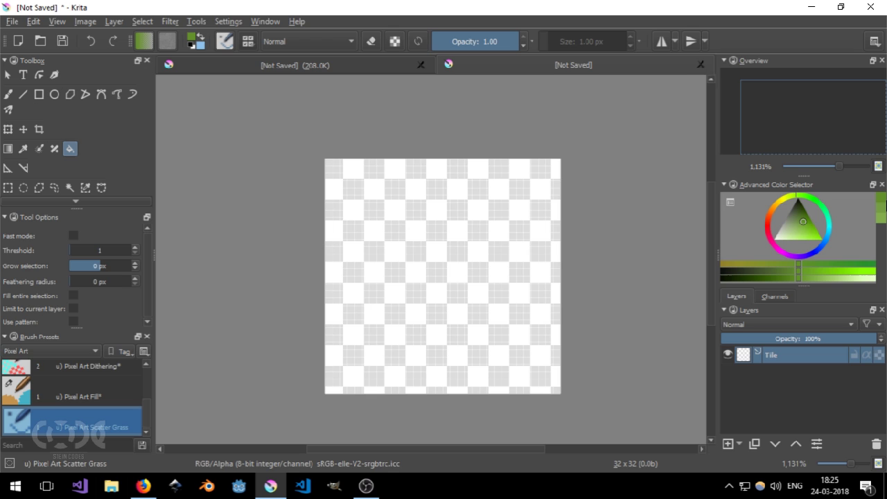
pyautogui.click(803, 229)
pyautogui.click(461, 310)
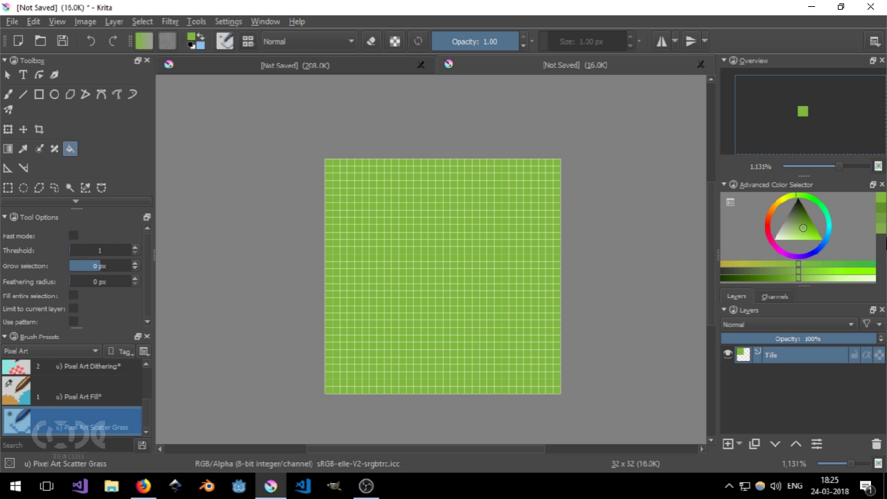
# Step: Choose a darker green and scatter grass pixels across the tile with the Freehand Brush
pyautogui.click(802, 224)
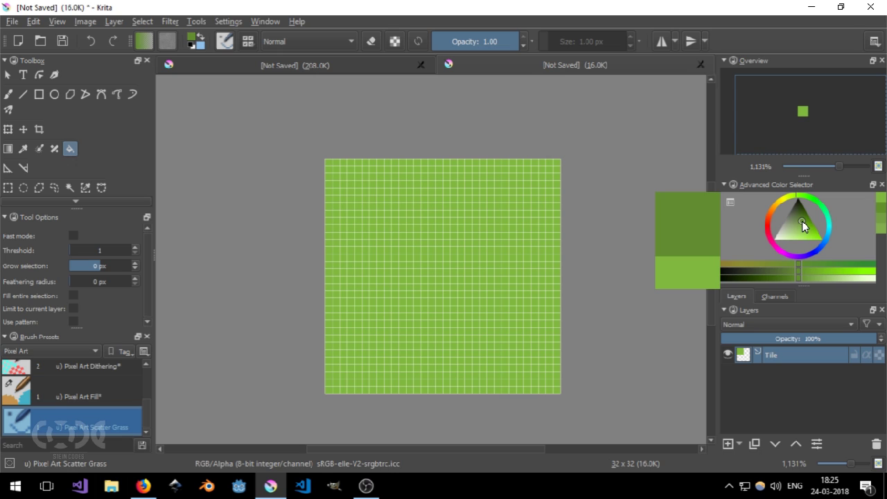
pyautogui.click(8, 93)
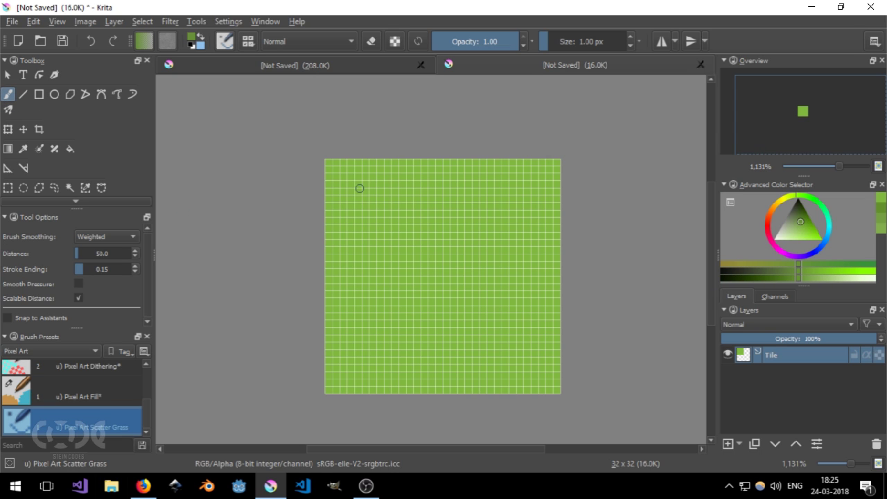
pyautogui.moveTo(359, 188)
pyautogui.mouseDown()
pyautogui.moveTo(367, 217)
pyautogui.moveTo(365, 200)
pyautogui.moveTo(441, 213)
pyautogui.moveTo(365, 194)
pyautogui.moveTo(360, 221)
pyautogui.moveTo(453, 184)
pyautogui.moveTo(534, 209)
pyautogui.moveTo(489, 196)
pyautogui.moveTo(487, 254)
pyautogui.moveTo(514, 319)
pyautogui.moveTo(555, 359)
pyautogui.moveTo(546, 279)
pyautogui.moveTo(516, 269)
pyautogui.moveTo(483, 332)
pyautogui.mouseUp()
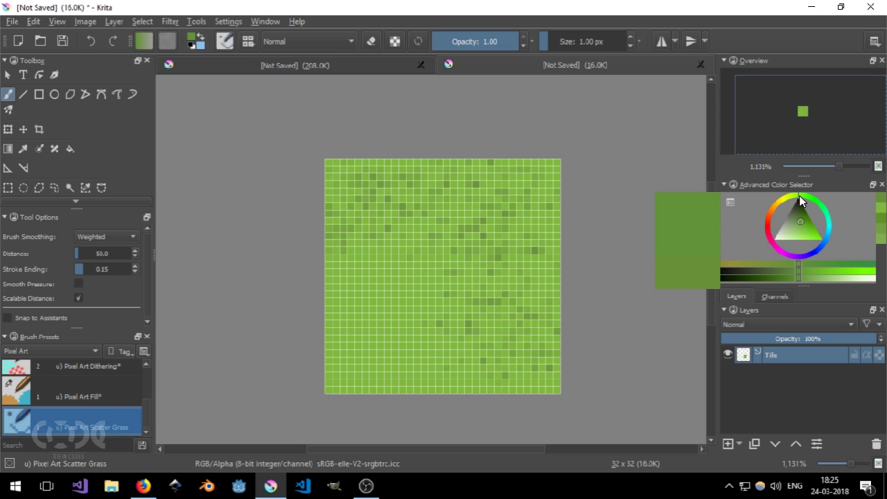
pyautogui.moveTo(412, 271)
pyautogui.mouseDown()
pyautogui.moveTo(389, 291)
pyautogui.moveTo(404, 211)
pyautogui.moveTo(487, 379)
pyautogui.moveTo(375, 368)
pyautogui.moveTo(415, 355)
pyautogui.mouseUp()
# Step: Turn on wrap-around mode and examine how the grass tile repeats at different scales
pyautogui.press('w')
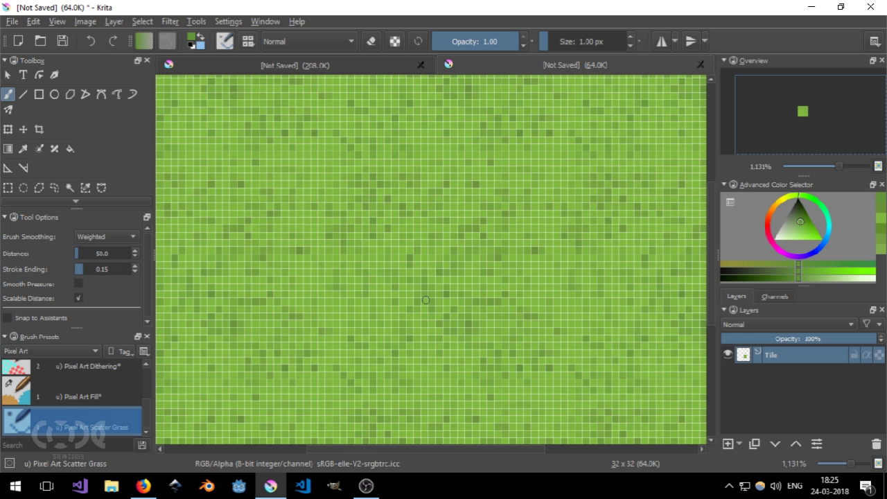
pyautogui.scroll(-5, 386, 230)
pyautogui.scroll(1, 386, 230)
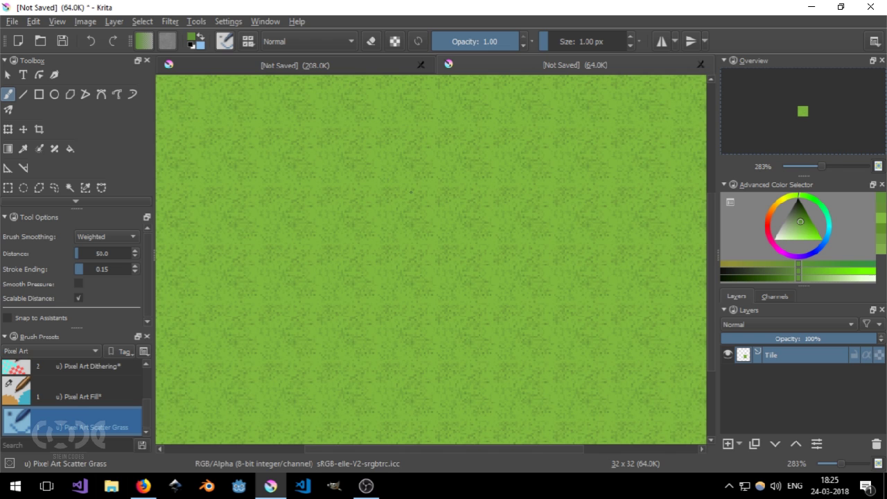
pyautogui.scroll(3, 411, 192)
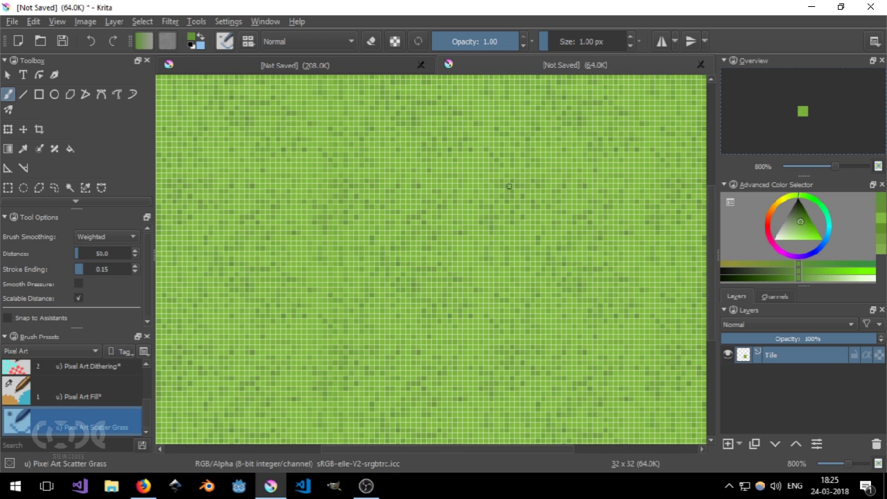
# Step: Scatter muted green and darker green grass pixels over the repeating tile, undoing the last stroke
pyautogui.click(798, 224)
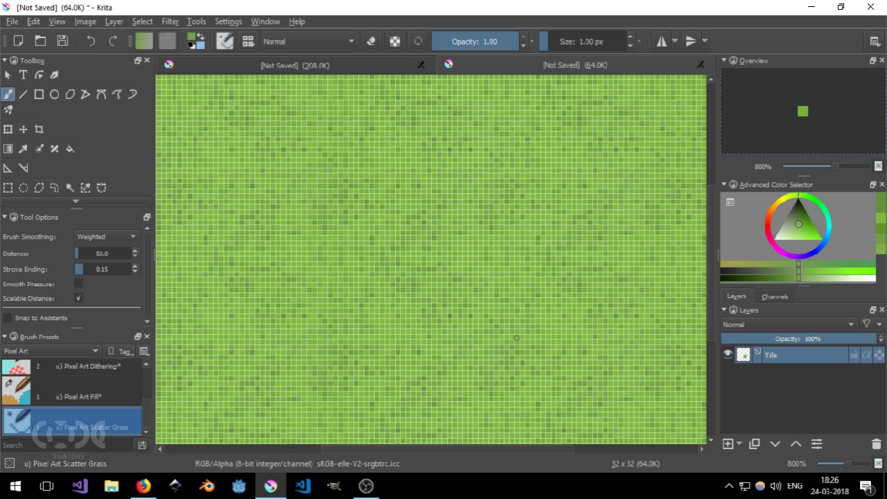
pyautogui.click(803, 223)
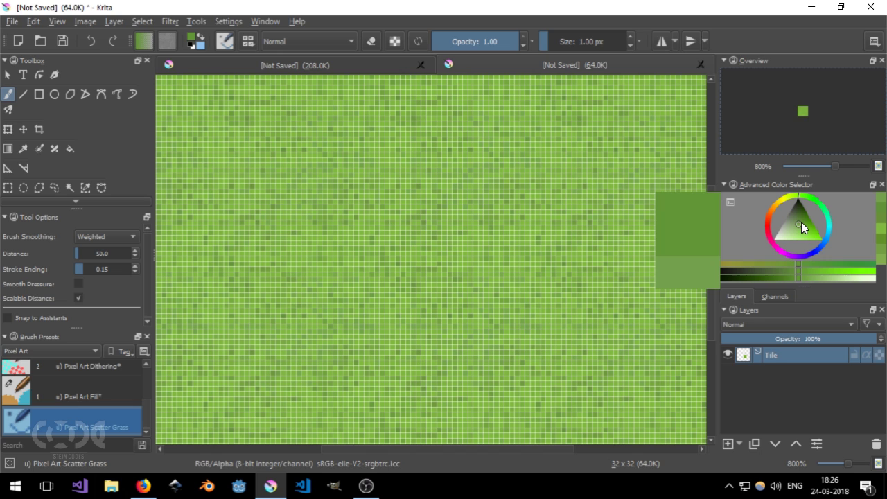
pyautogui.moveTo(459, 201)
pyautogui.mouseDown()
pyautogui.moveTo(292, 216)
pyautogui.moveTo(275, 244)
pyautogui.moveTo(463, 356)
pyautogui.moveTo(501, 334)
pyautogui.moveTo(473, 244)
pyautogui.moveTo(217, 160)
pyautogui.moveTo(373, 388)
pyautogui.mouseUp()
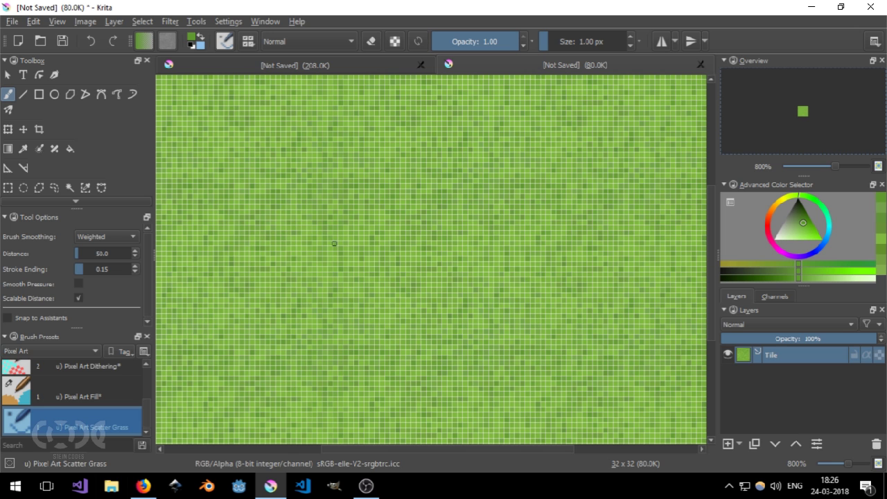
pyautogui.scroll(1, 373, 186)
pyautogui.hotkey('ctrl', 'z')
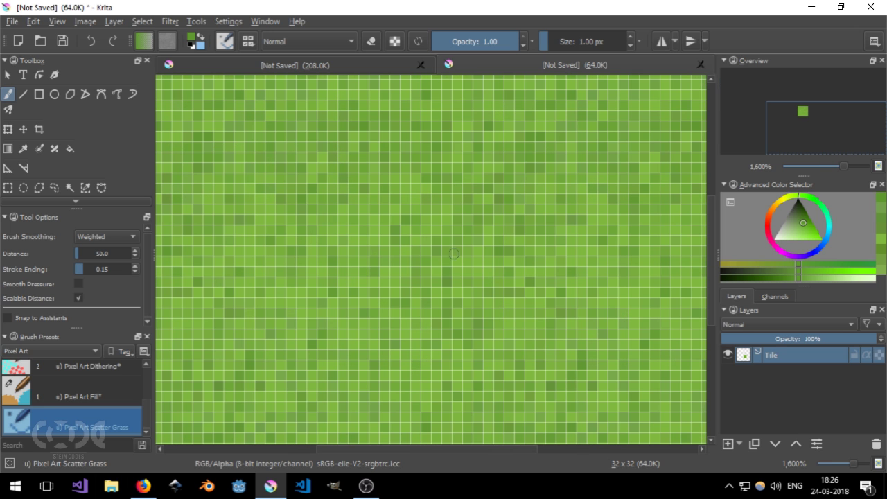
pyautogui.scroll(-3, 454, 254)
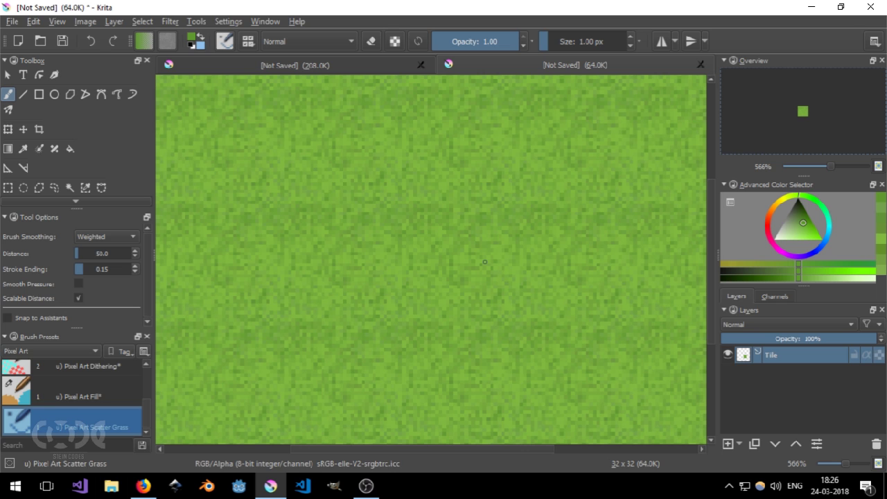
pyautogui.scroll(-1, 489, 240)
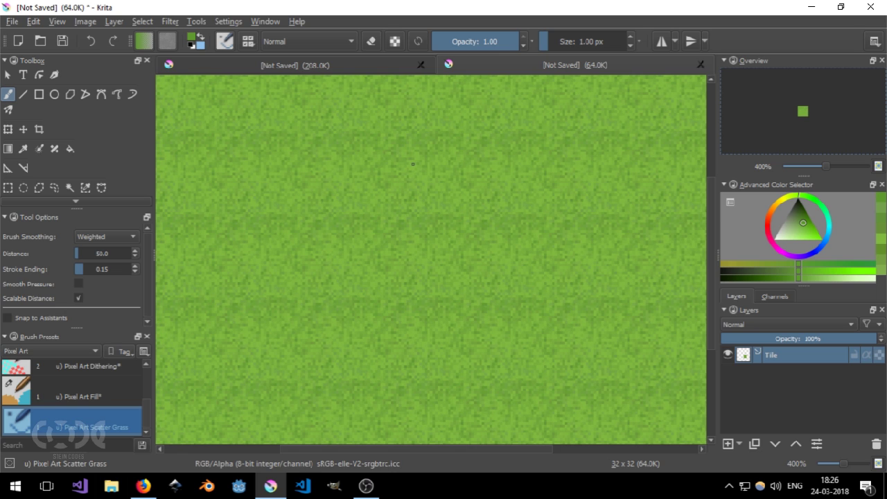
# Step: Apply a Gaussian Blur to the tile with horizontal and vertical radii of 0.84 px
pyautogui.click(170, 22)
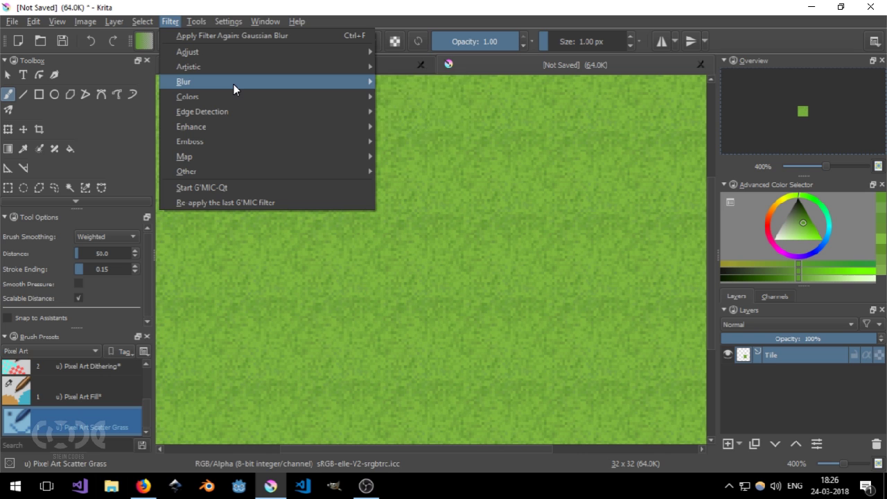
pyautogui.moveTo(234, 84)
pyautogui.click(451, 96)
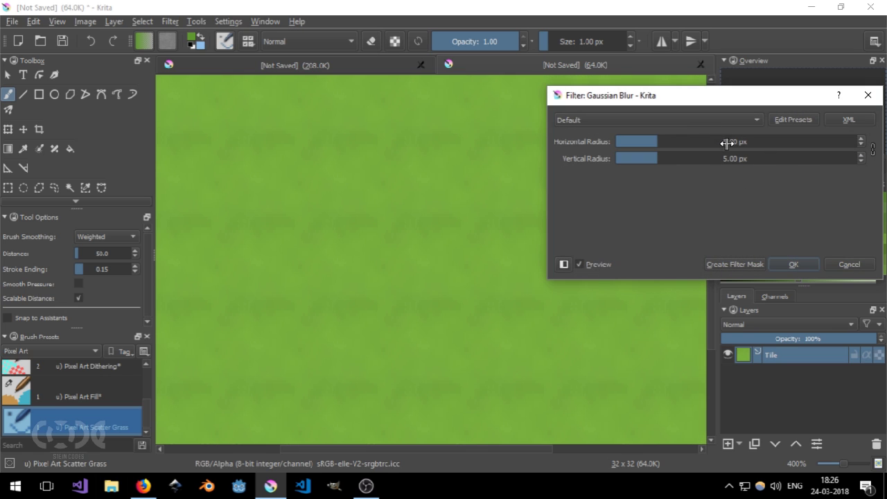
pyautogui.moveTo(647, 141)
pyautogui.mouseDown()
pyautogui.moveTo(622, 143)
pyautogui.moveTo(639, 142)
pyautogui.mouseUp()
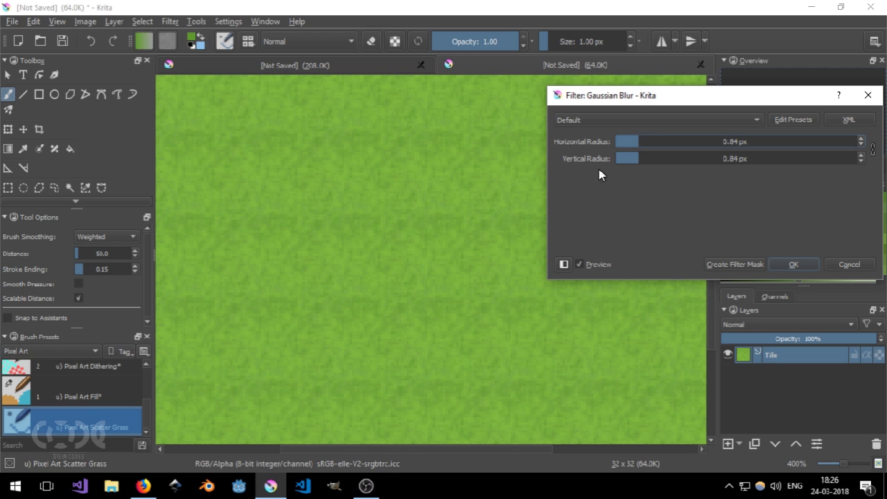
pyautogui.scroll(2, 349, 179)
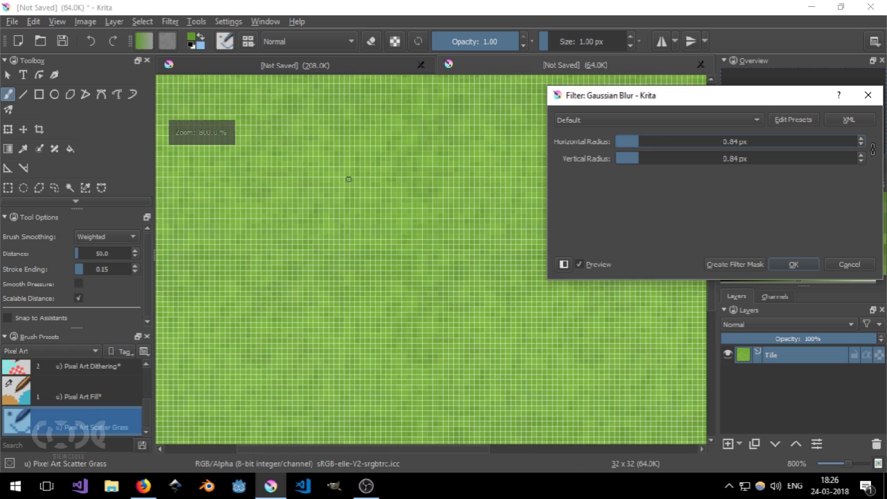
pyautogui.click(793, 264)
# Step: Compare the blurred tile on its own and repeated by toggling wrap-around mode, leaving the mode off
pyautogui.scroll(-5, 484, 305)
pyautogui.press('w')
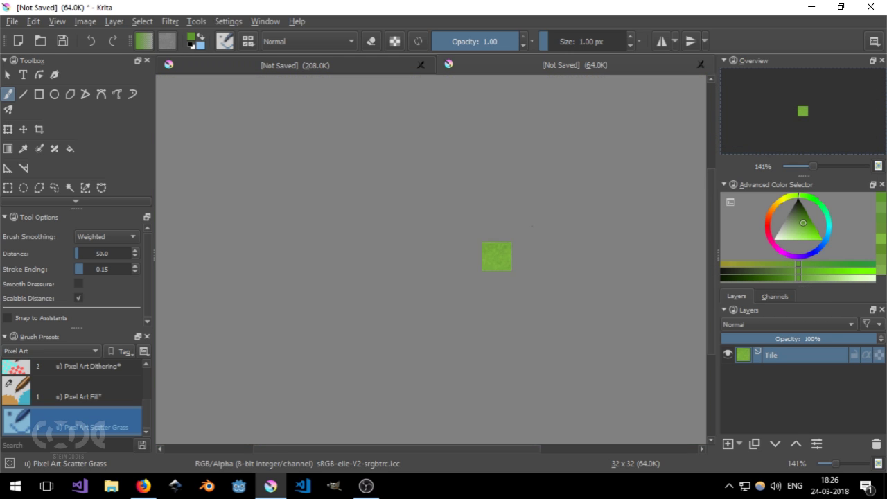
pyautogui.scroll(3, 508, 253)
pyautogui.moveTo(557, 219); pyautogui.dragTo(506, 212)
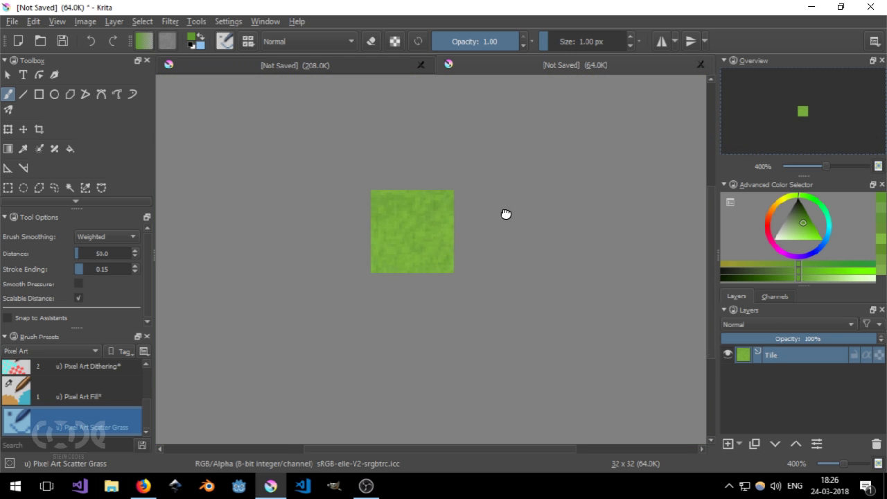
pyautogui.press('w')
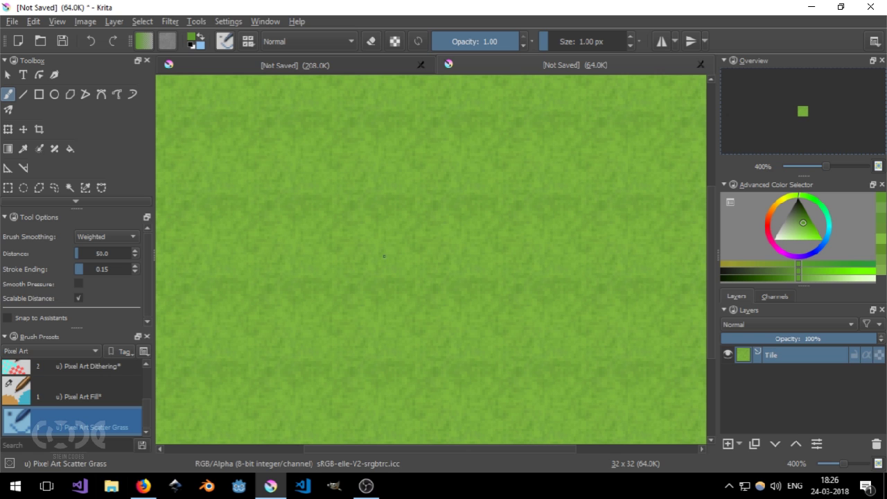
pyautogui.scroll(-3, 409, 202)
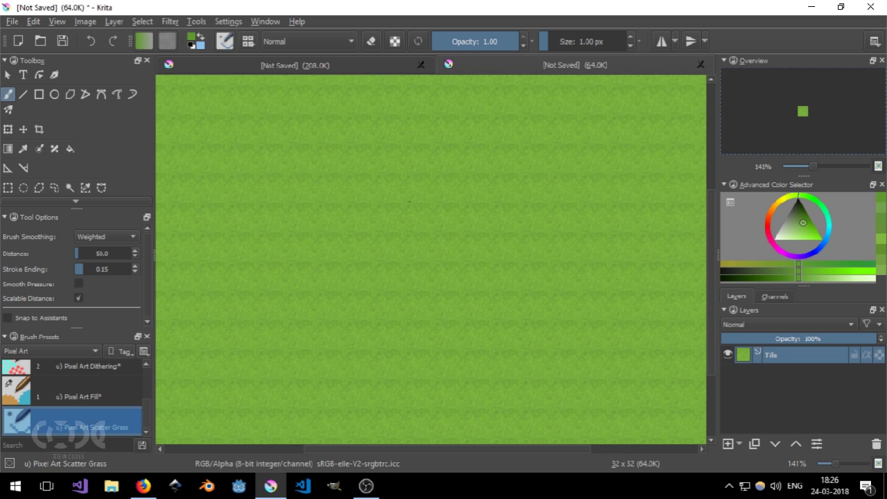
pyautogui.press('w')
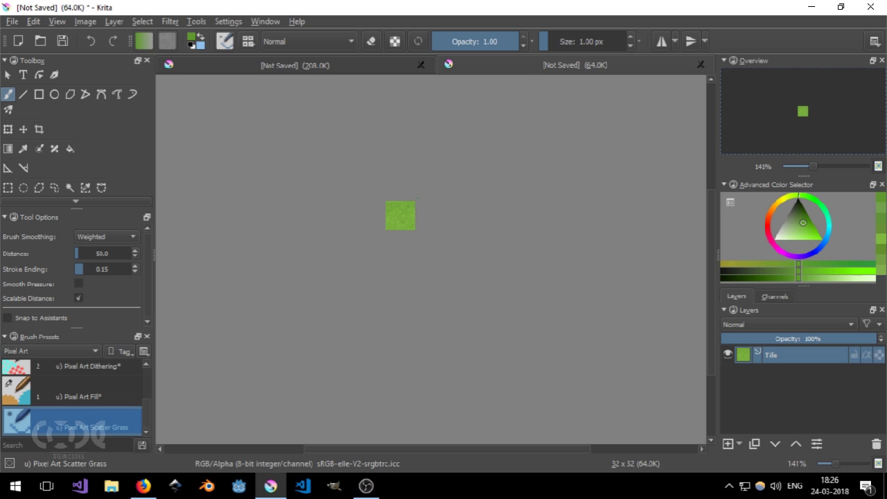
# Step: Open the brush editor for Pixel Art Scatter Grass and review its Flow, Spacing, Scatter and Brush Tip settings
pyautogui.click(225, 42)
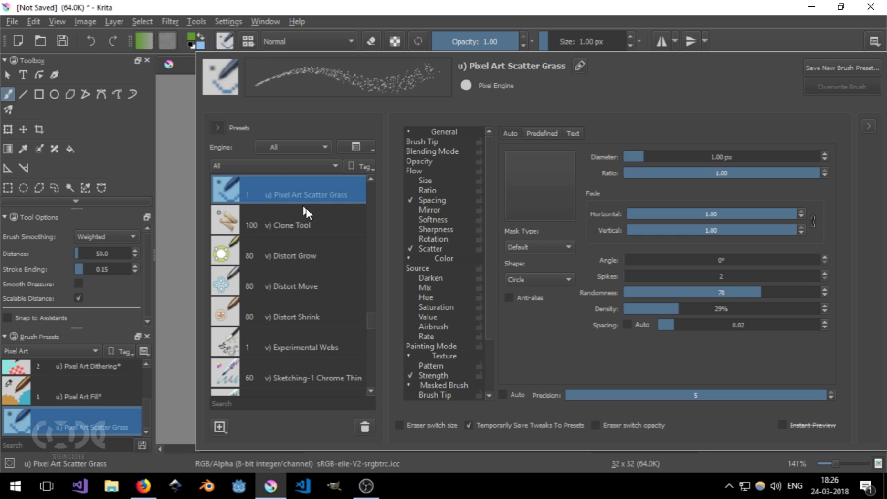
pyautogui.click(419, 171)
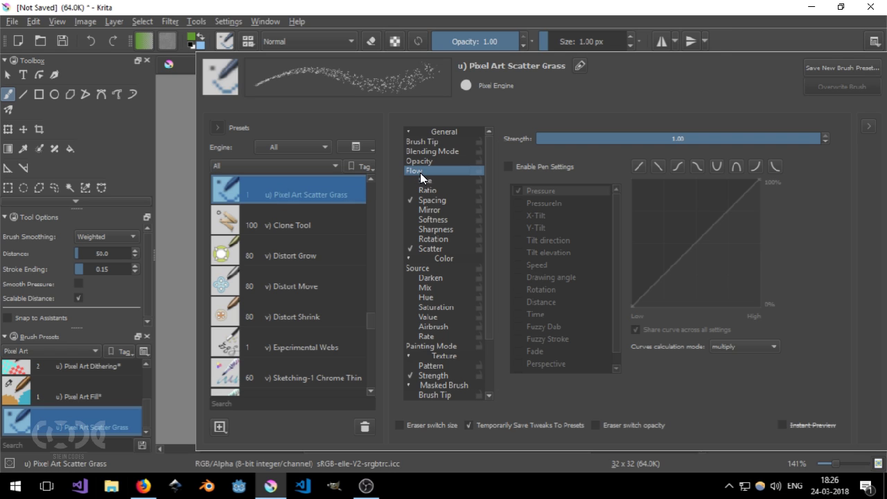
pyautogui.click(430, 200)
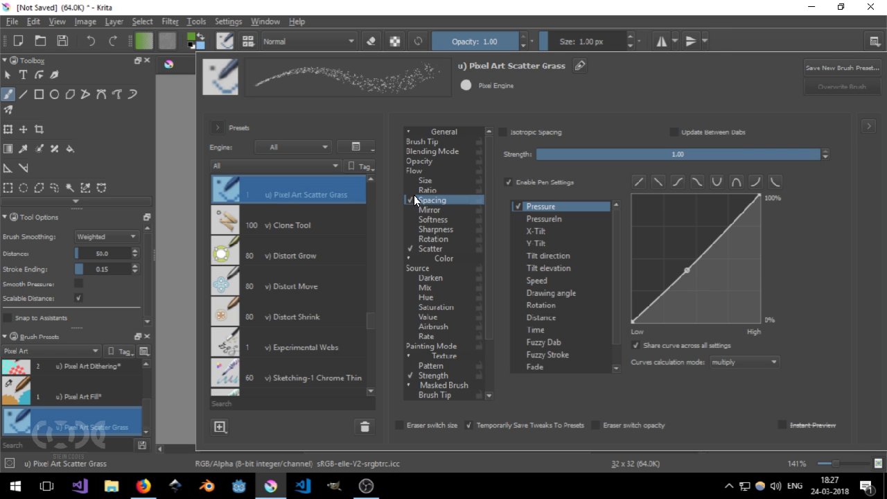
pyautogui.click(428, 249)
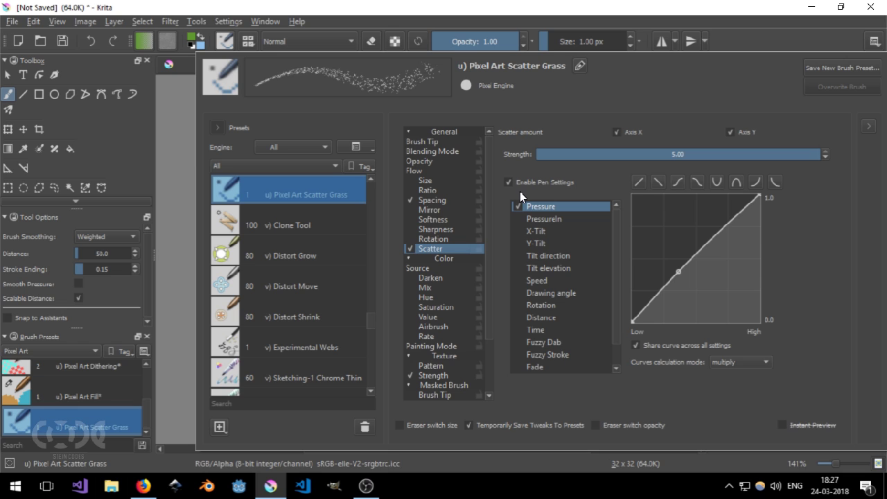
pyautogui.click(433, 142)
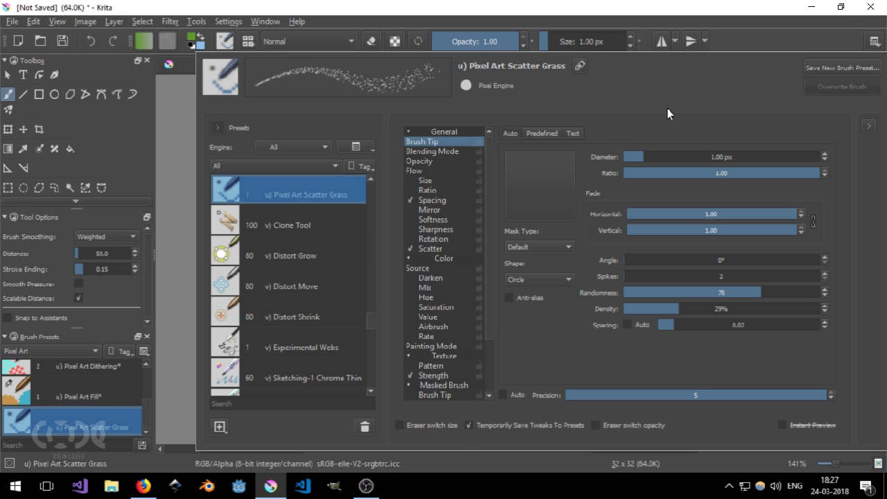
# Step: Lock the Blending Mode and Brush Tip settings of the Pixel Art Scatter Grass brush
pyautogui.click(469, 152)
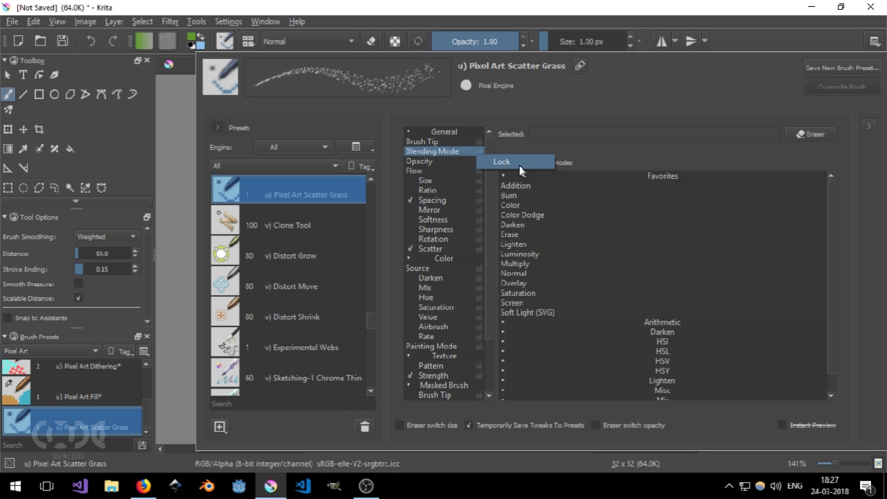
pyautogui.click(477, 152)
pyautogui.click(478, 142)
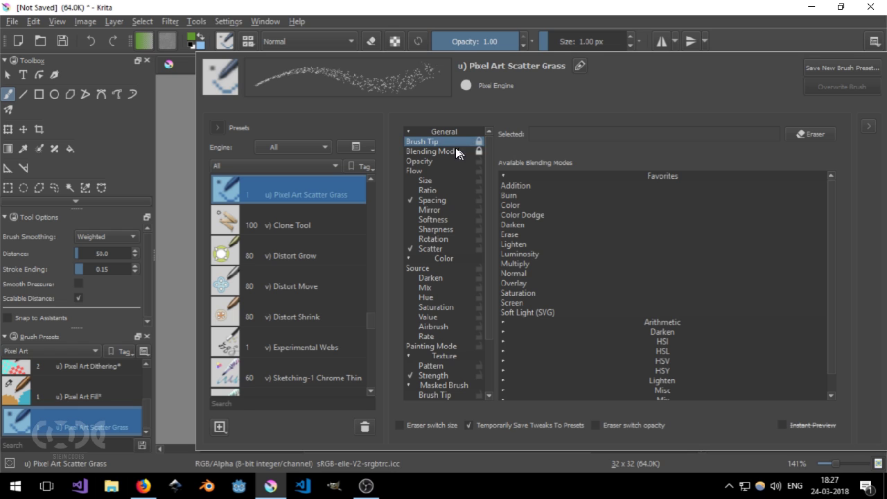
pyautogui.click(430, 132)
pyautogui.click(421, 131)
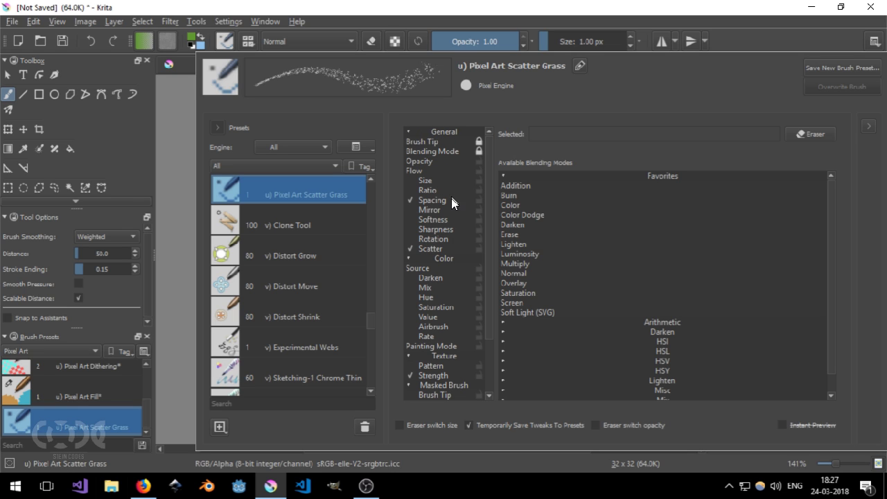
# Step: Lock the brush's Spacing setting and add a raised point to the low-pressure part of its Pressure curve
pyautogui.click(478, 200)
pyautogui.click(440, 198)
pyautogui.click(476, 200)
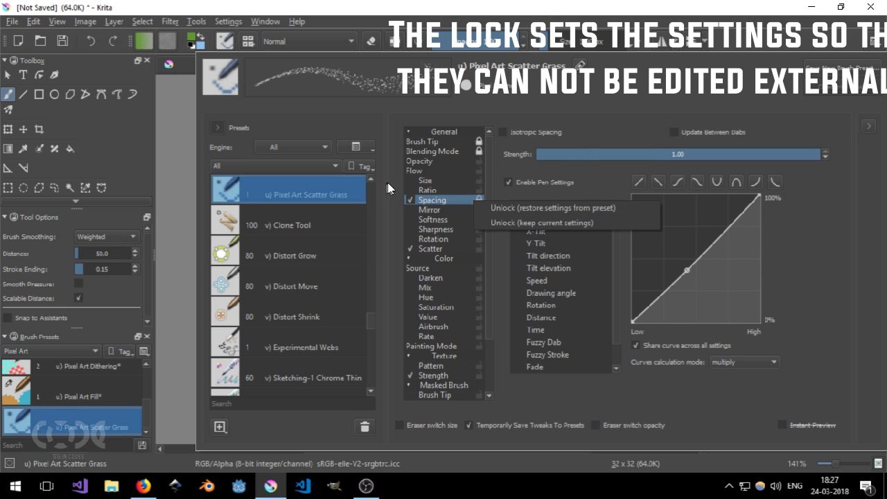
pyautogui.click(692, 236)
pyautogui.moveTo(692, 239)
pyautogui.mouseDown()
pyautogui.moveTo(687, 273)
pyautogui.moveTo(687, 264)
pyautogui.moveTo(653, 249)
pyautogui.mouseUp()
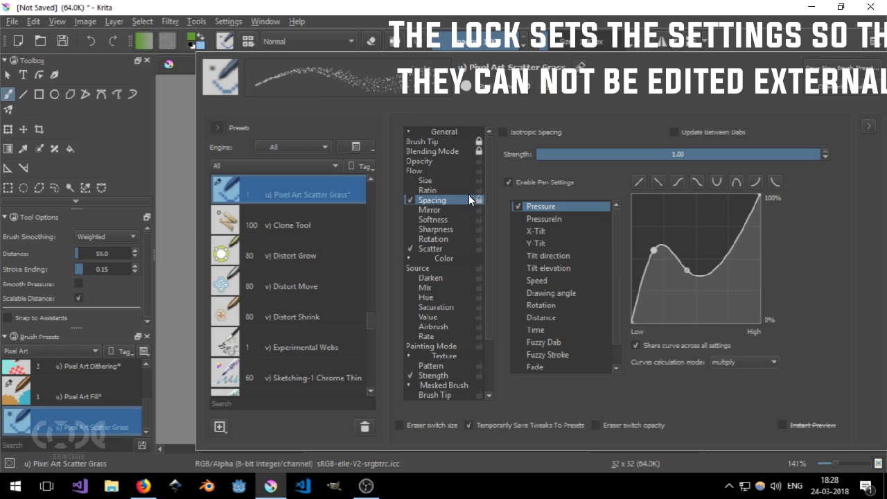
pyautogui.click(166, 143)
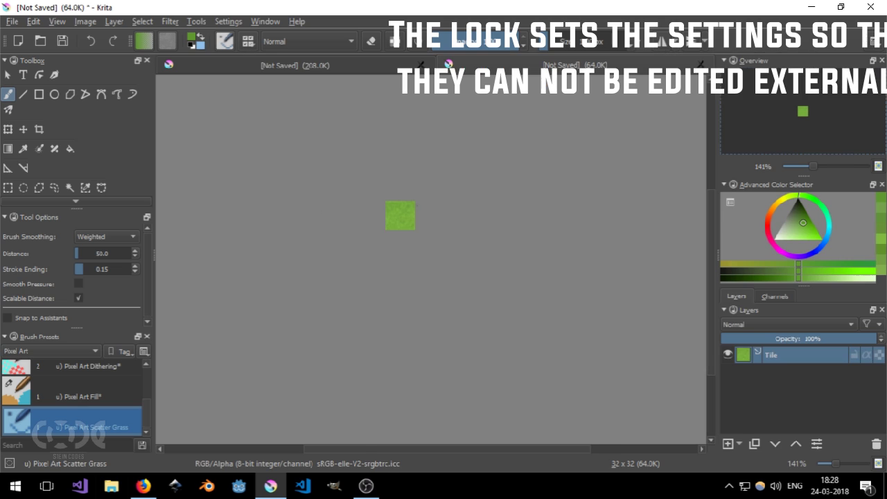
pyautogui.scroll(7, 408, 209)
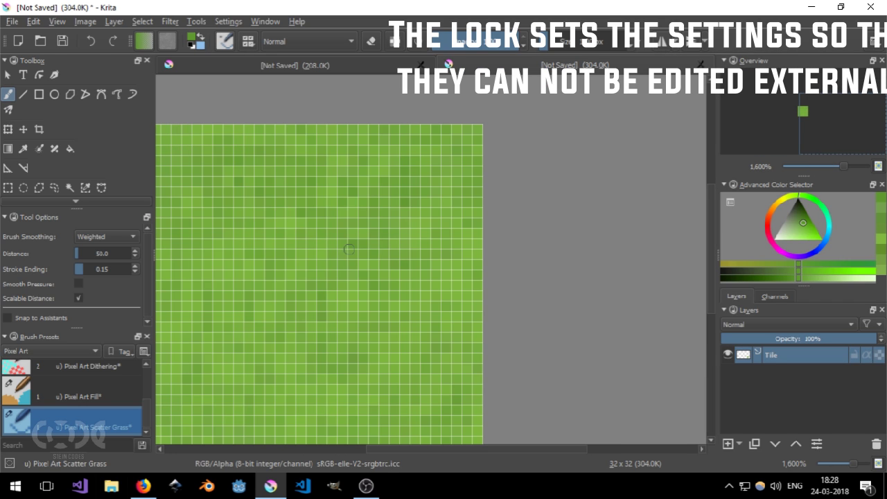
# Step: Add a new paint layer, hide the Tile layer, and scatter grass strokes across the new layer with Pixel Art Scatter Grass
pyautogui.scroll(-4, 348, 249)
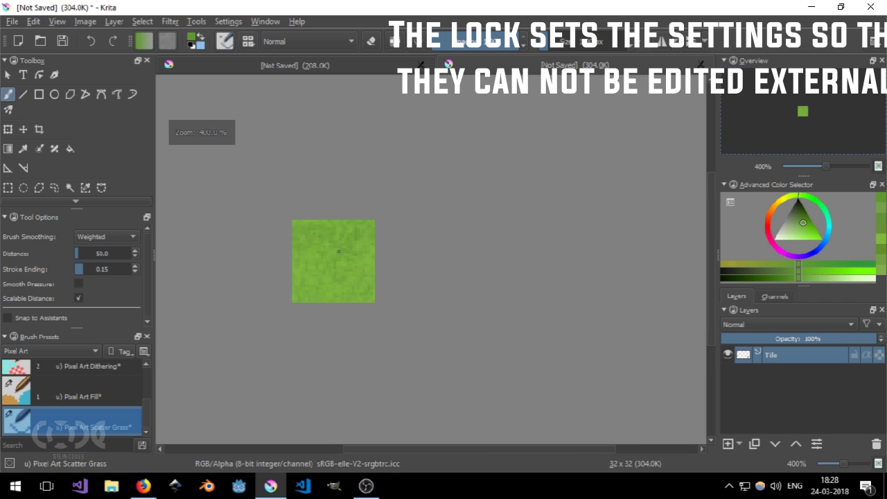
pyautogui.click(728, 444)
pyautogui.click(727, 372)
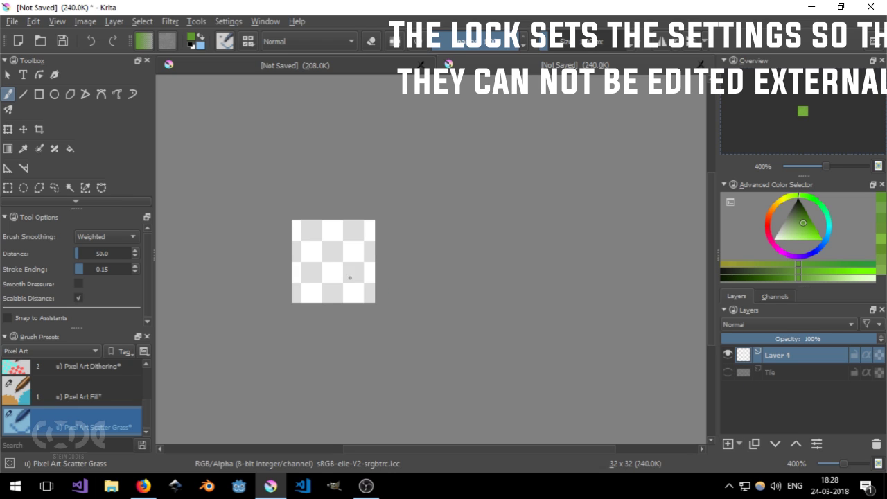
pyautogui.moveTo(363, 236)
pyautogui.mouseDown()
pyautogui.moveTo(334, 244)
pyautogui.moveTo(323, 269)
pyautogui.moveTo(357, 246)
pyautogui.moveTo(353, 262)
pyautogui.moveTo(333, 267)
pyautogui.moveTo(329, 246)
pyautogui.moveTo(304, 238)
pyautogui.moveTo(339, 259)
pyautogui.mouseUp()
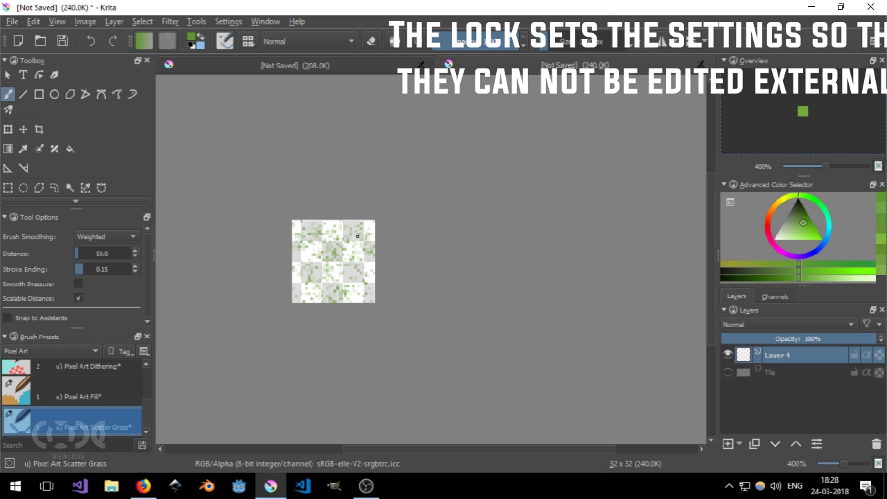
# Step: Unlock the Spacing setting of Pixel Art Scatter Grass by restoring it from the preset, and disable Spacing
pyautogui.click(223, 41)
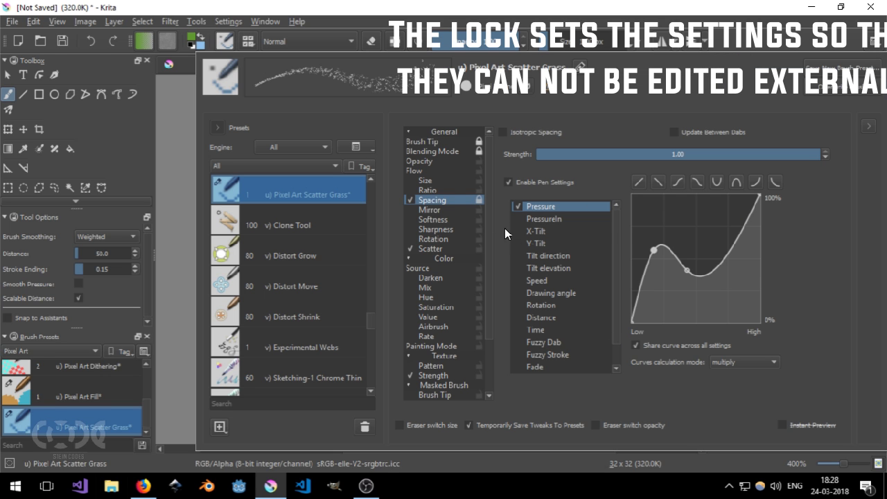
pyautogui.click(478, 201)
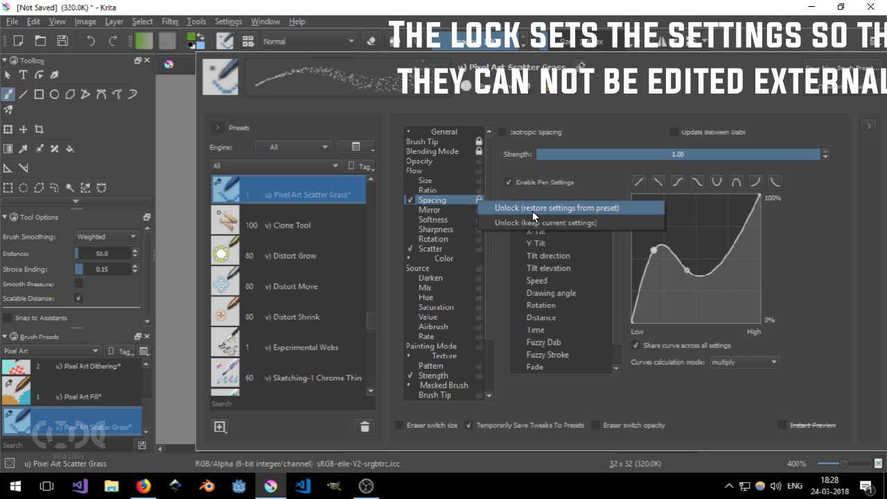
pyautogui.click(533, 213)
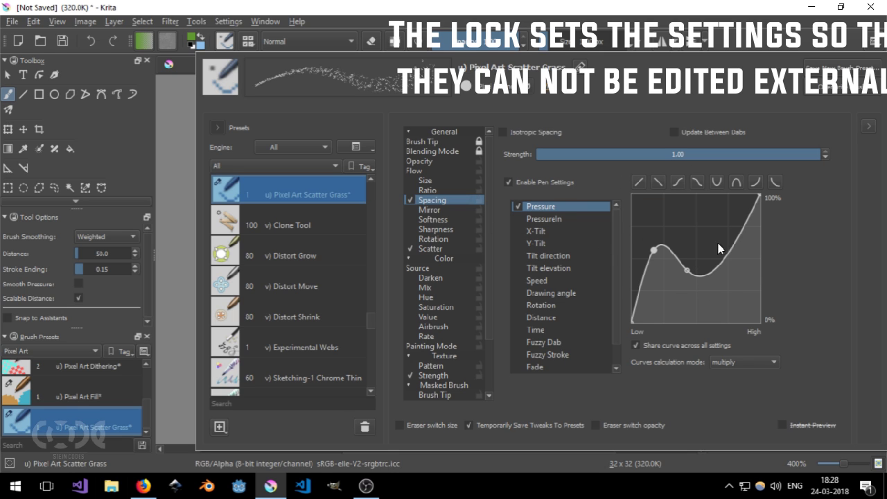
pyautogui.click(409, 199)
pyautogui.click(186, 161)
# Step: Scatter more grass pixels over the new layer with Pixel Art Scatter Grass and inspect the denser coverage up close
pyautogui.scroll(4, 305, 243)
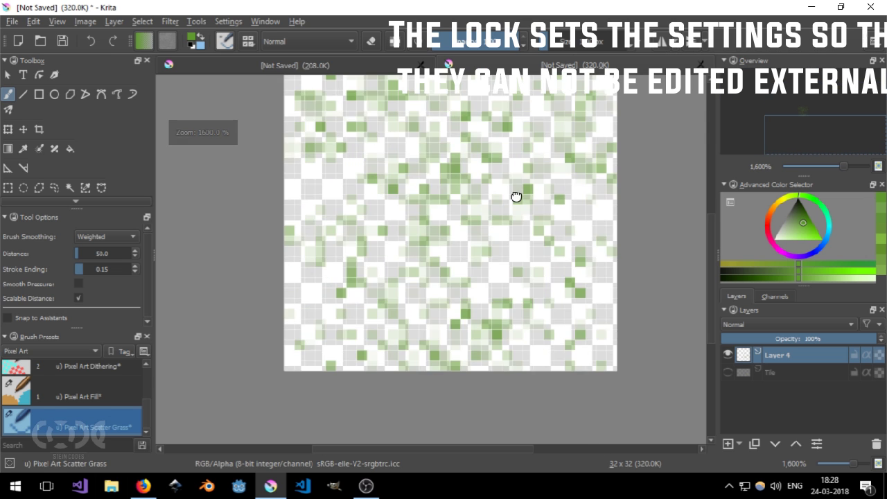
pyautogui.scroll(-3, 516, 224)
pyautogui.moveTo(561, 205); pyautogui.dragTo(514, 219)
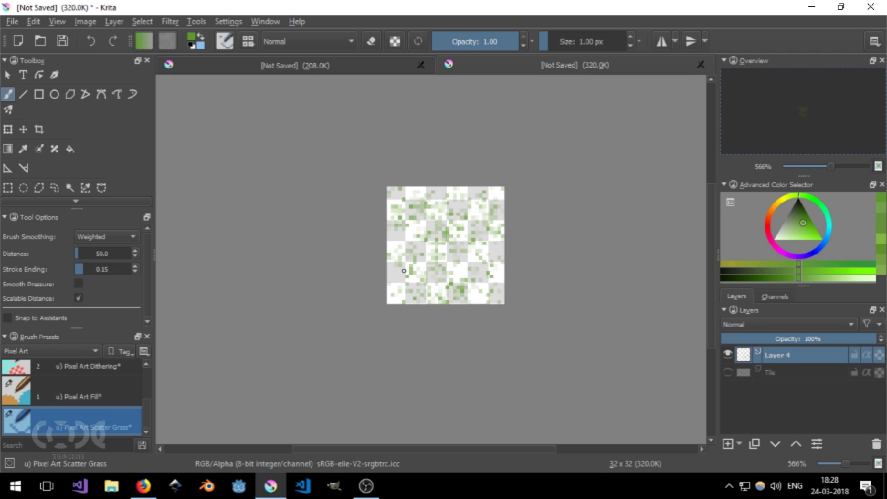
pyautogui.moveTo(400, 280)
pyautogui.mouseDown()
pyautogui.moveTo(501, 279)
pyautogui.moveTo(484, 248)
pyautogui.moveTo(490, 219)
pyautogui.moveTo(461, 251)
pyautogui.moveTo(370, 296)
pyautogui.moveTo(430, 249)
pyautogui.mouseUp()
pyautogui.scroll(-1, 440, 193)
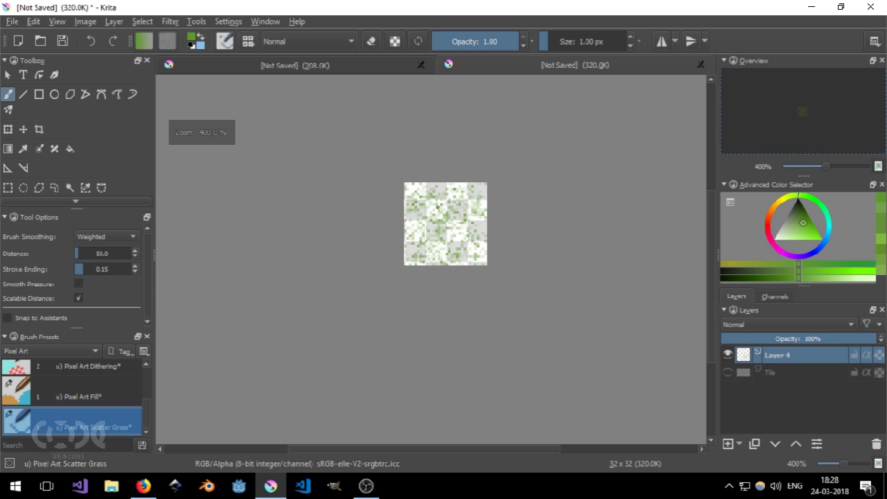
pyautogui.scroll(2, 440, 207)
pyautogui.moveTo(533, 197)
pyautogui.mouseDown()
pyautogui.moveTo(542, 220)
pyautogui.moveTo(594, 238)
pyautogui.moveTo(554, 192)
pyautogui.moveTo(567, 202)
pyautogui.mouseUp()
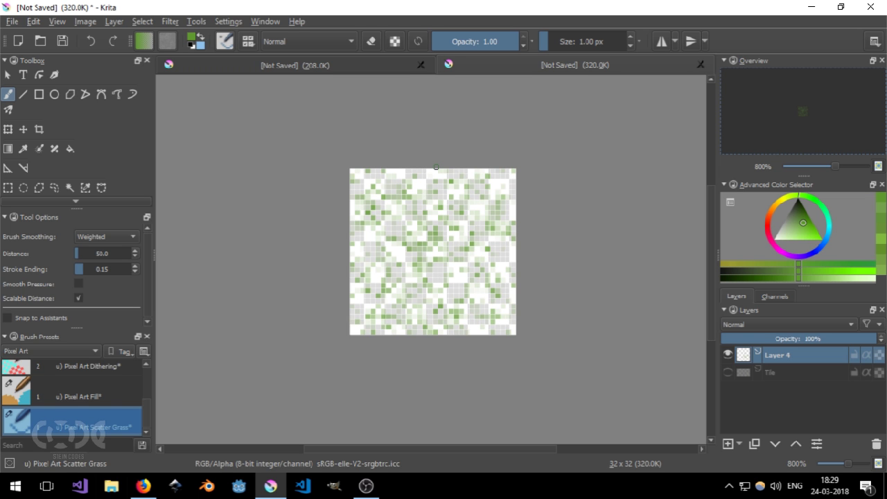
pyautogui.scroll(2, 407, 178)
pyautogui.moveTo(566, 238)
pyautogui.mouseDown()
pyautogui.moveTo(550, 167)
pyautogui.moveTo(571, 194)
pyautogui.moveTo(559, 168)
pyautogui.mouseUp()
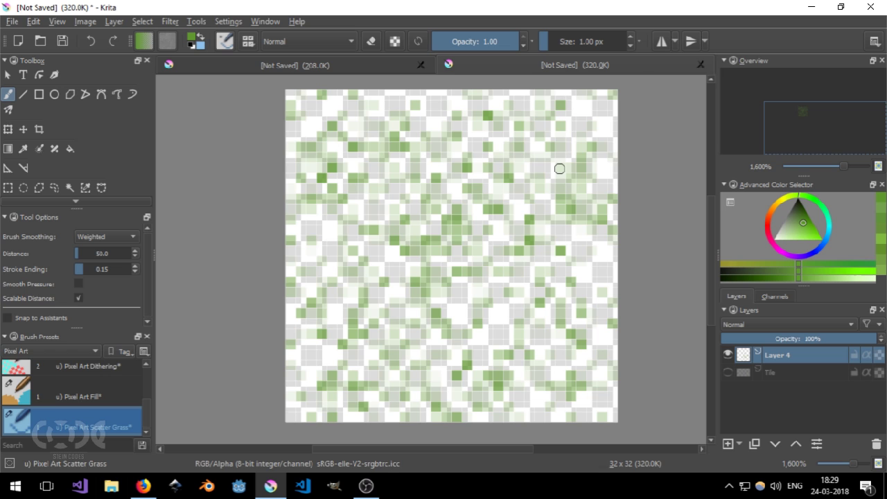
pyautogui.scroll(1, 559, 169)
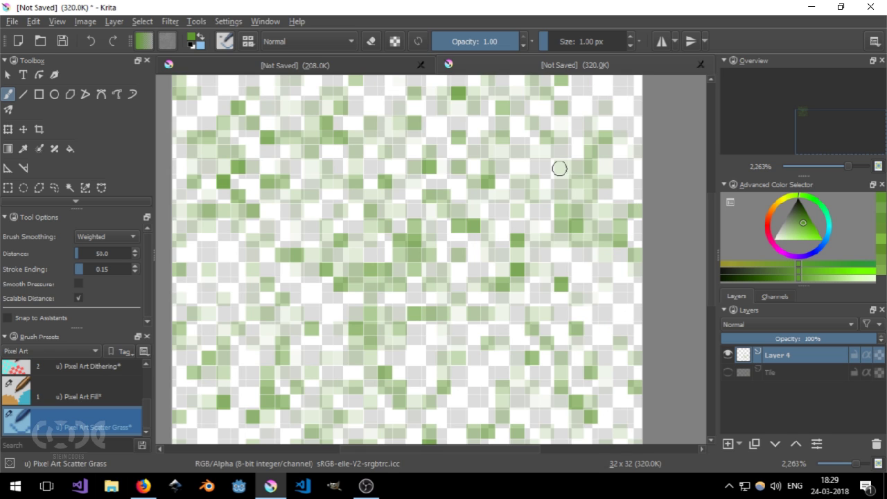
pyautogui.scroll(-3, 481, 153)
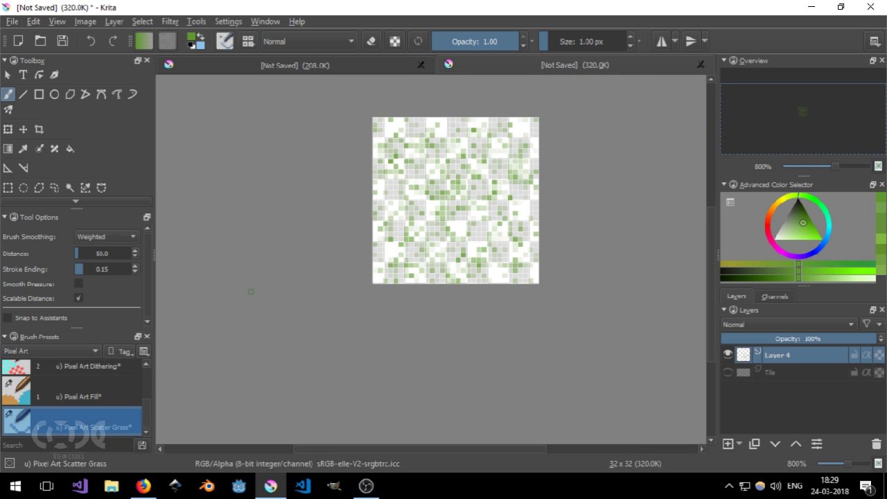
# Step: Select the Pixel Art Fill brush and paint solid green freehand strokes over the scattered grass at a size of 1.00 px
pyautogui.scroll(2, 87, 395)
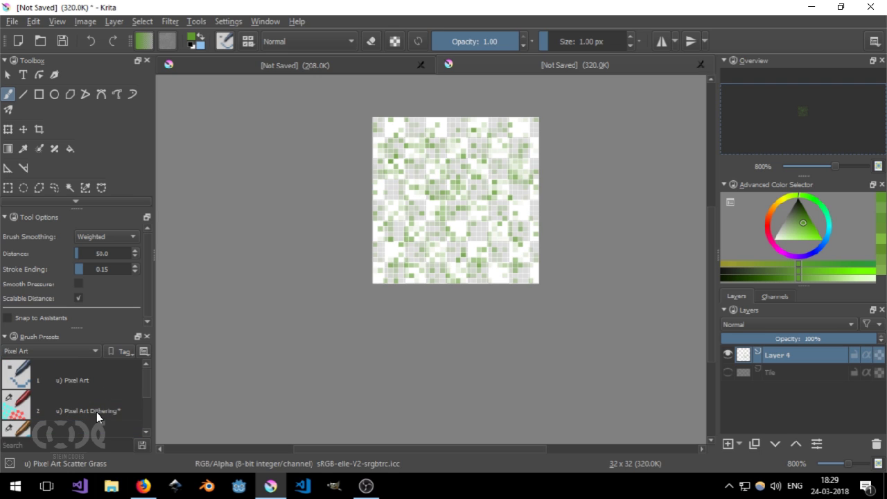
pyautogui.scroll(-2, 94, 403)
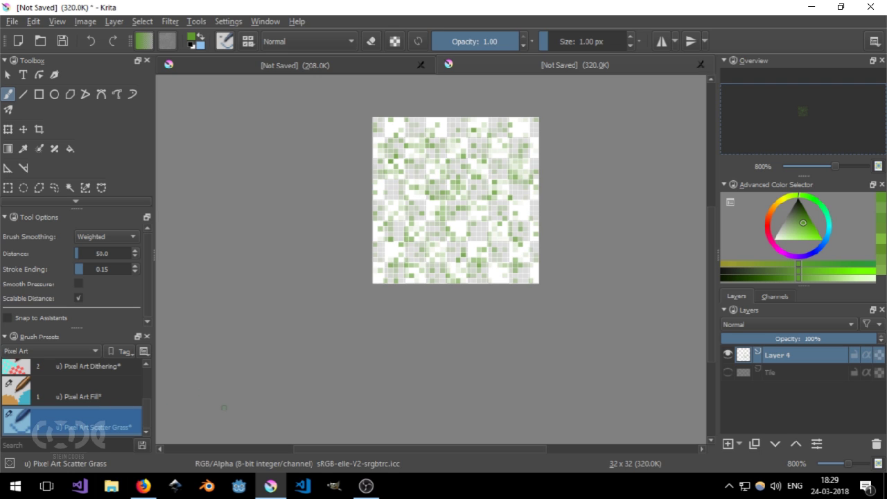
pyautogui.click(111, 399)
pyautogui.moveTo(487, 158)
pyautogui.mouseDown()
pyautogui.moveTo(427, 228)
pyautogui.moveTo(415, 225)
pyautogui.moveTo(509, 205)
pyautogui.moveTo(433, 179)
pyautogui.moveTo(390, 282)
pyautogui.moveTo(524, 146)
pyautogui.moveTo(434, 186)
pyautogui.moveTo(446, 176)
pyautogui.moveTo(481, 176)
pyautogui.moveTo(471, 194)
pyautogui.moveTo(497, 165)
pyautogui.mouseUp()
pyautogui.moveTo(559, 40); pyautogui.dragTo(546, 40)
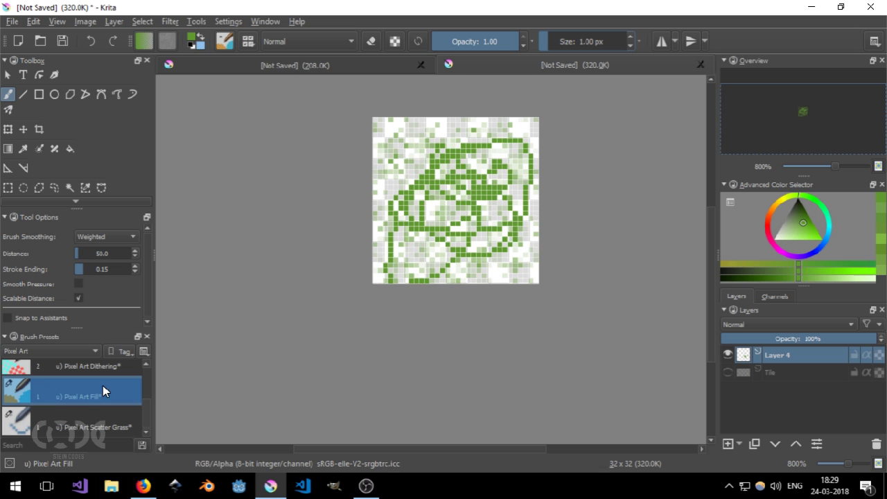
# Step: Unlock the Brush Tip and Blending Mode settings of the Pixel Art Fill brush, keeping their current settings
pyautogui.click(224, 41)
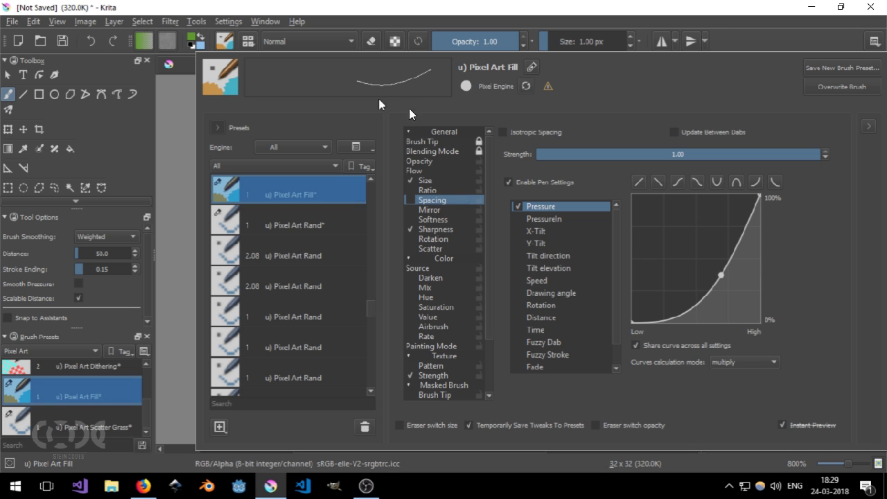
pyautogui.click(479, 143)
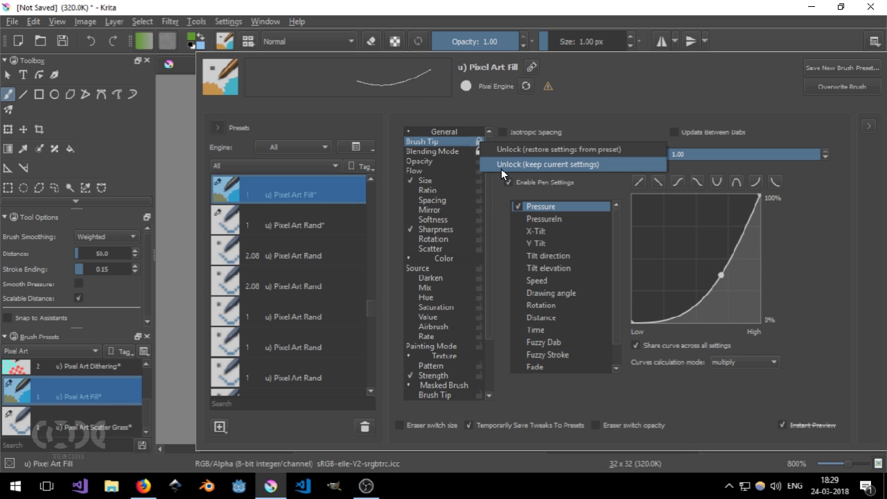
pyautogui.click(456, 143)
pyautogui.click(478, 142)
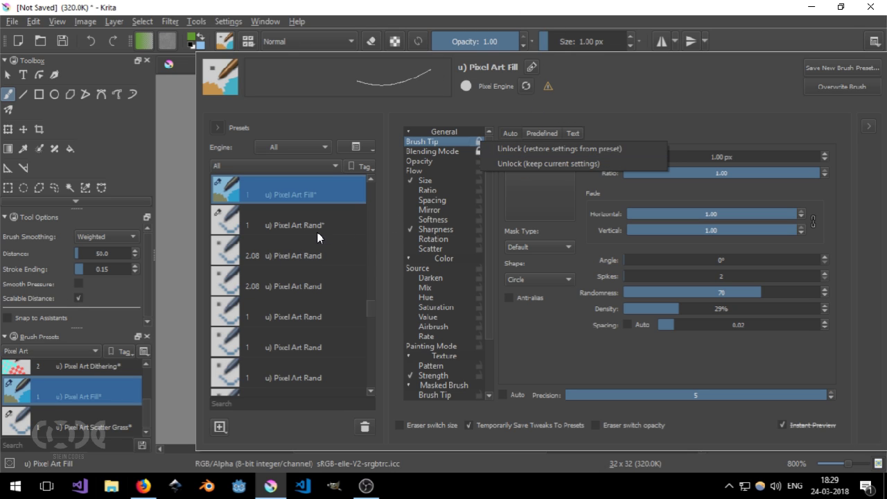
pyautogui.click(517, 166)
pyautogui.click(478, 151)
pyautogui.click(488, 173)
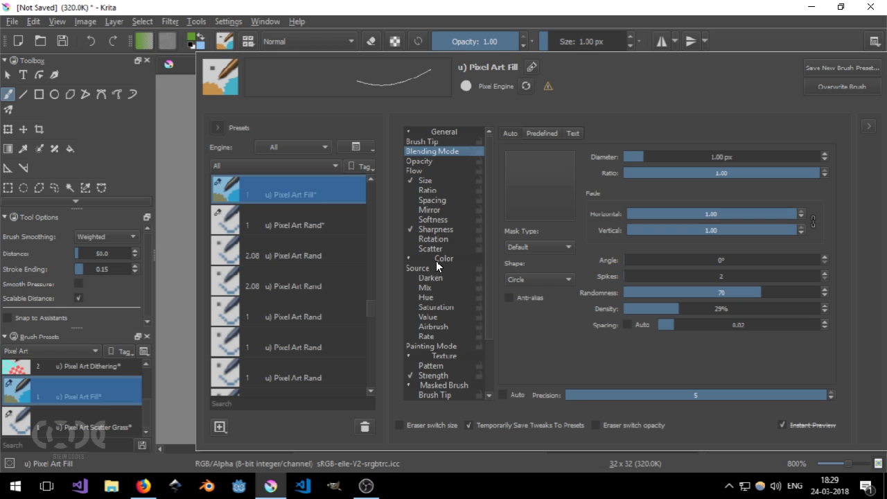
# Step: Browse the preset list and compare the settings of the modified Pixel Art Rand brush with those of Pixel Art Fill
pyautogui.scroll(3, 315, 243)
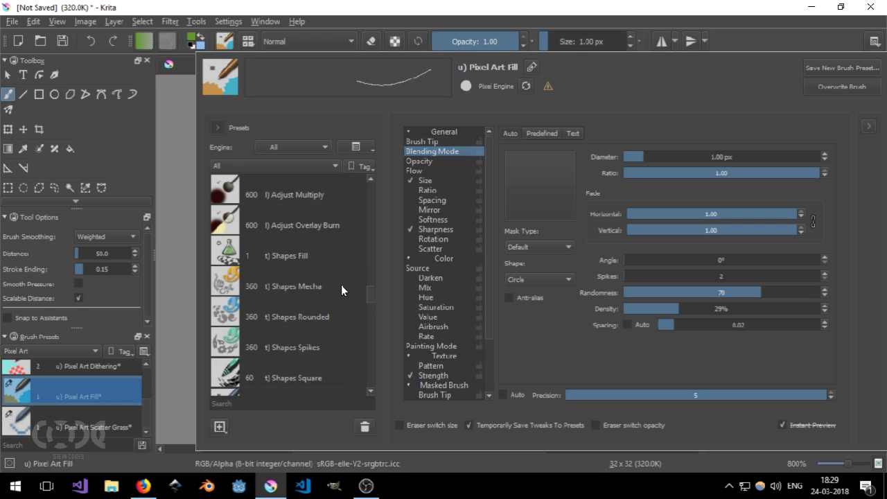
pyautogui.scroll(-3, 332, 277)
pyautogui.scroll(1, 310, 281)
pyautogui.click(318, 317)
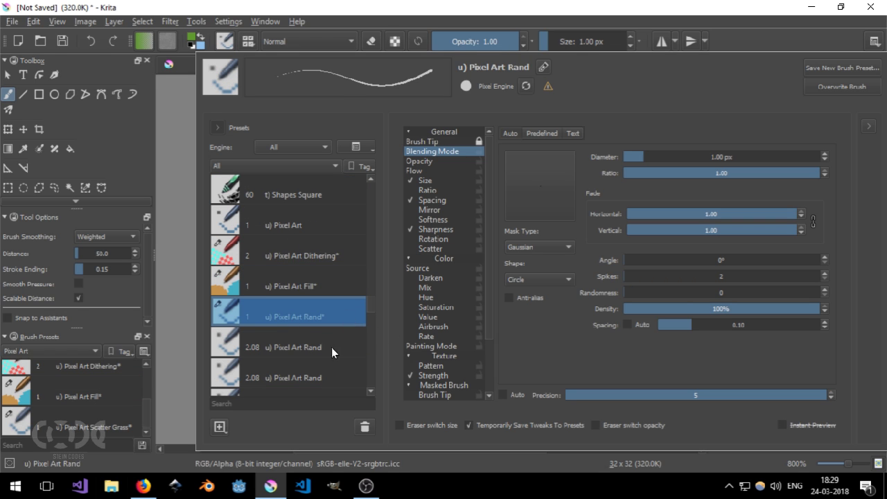
pyautogui.click(314, 285)
pyautogui.scroll(-2, 332, 287)
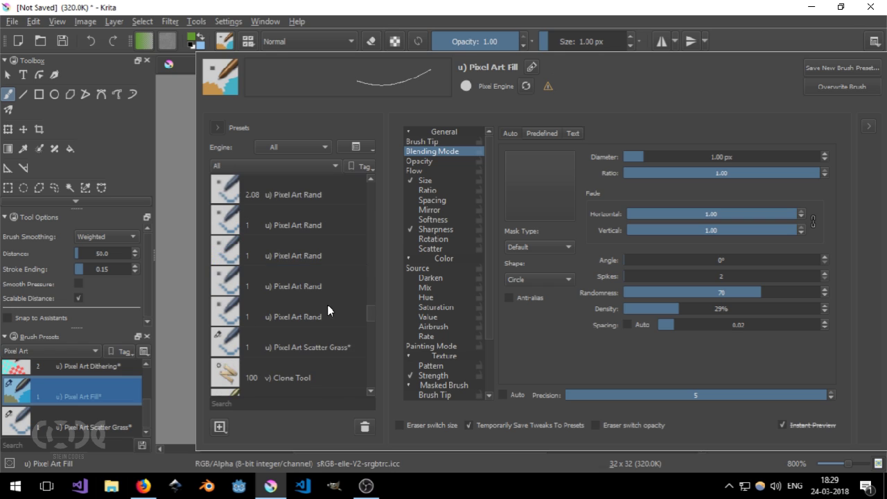
pyautogui.scroll(1, 328, 310)
pyautogui.click(300, 225)
# Step: Check the other Pixel Art Rand variants and reselect the modified Pixel Art Rand preset
pyautogui.scroll(-4, 322, 296)
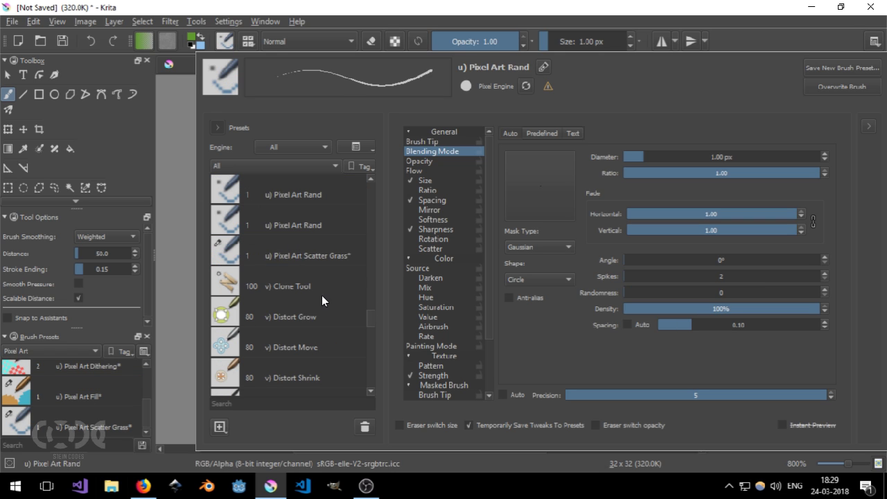
pyautogui.click(284, 225)
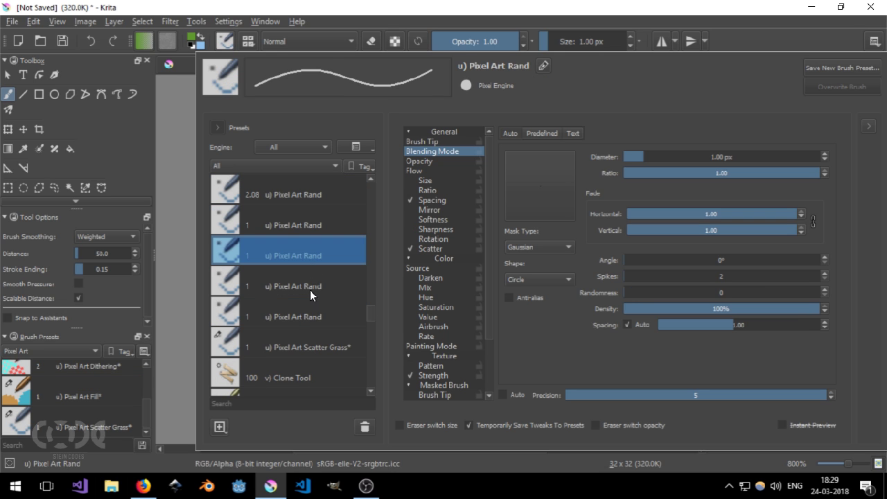
pyautogui.click(280, 215)
pyautogui.scroll(3, 297, 288)
pyautogui.scroll(-1, 299, 283)
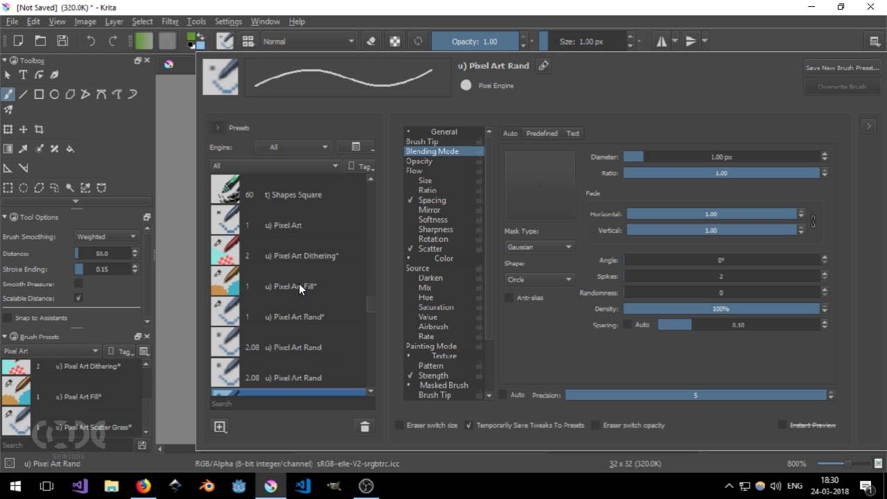
pyautogui.click(326, 305)
pyautogui.scroll(-3, 305, 285)
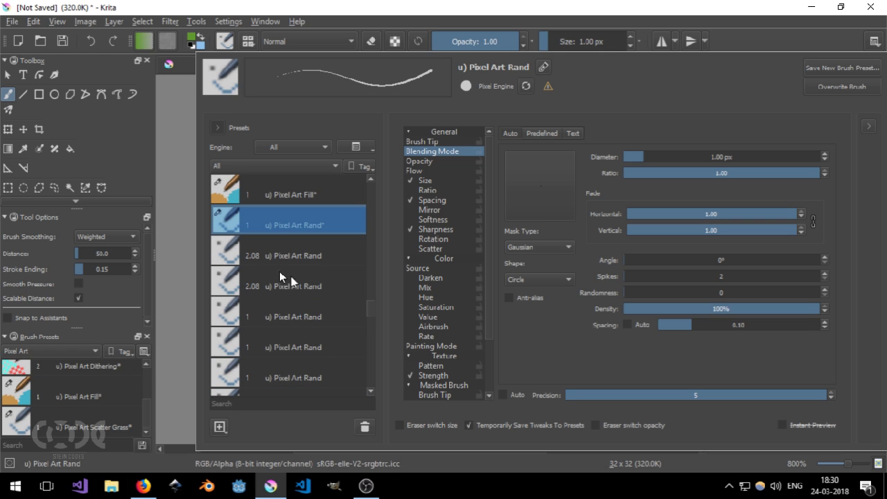
# Step: Examine the tags that can be assigned to the modified Pixel Art Rand preset without assigning one
pyautogui.rightClick(224, 217)
pyautogui.moveTo(322, 244)
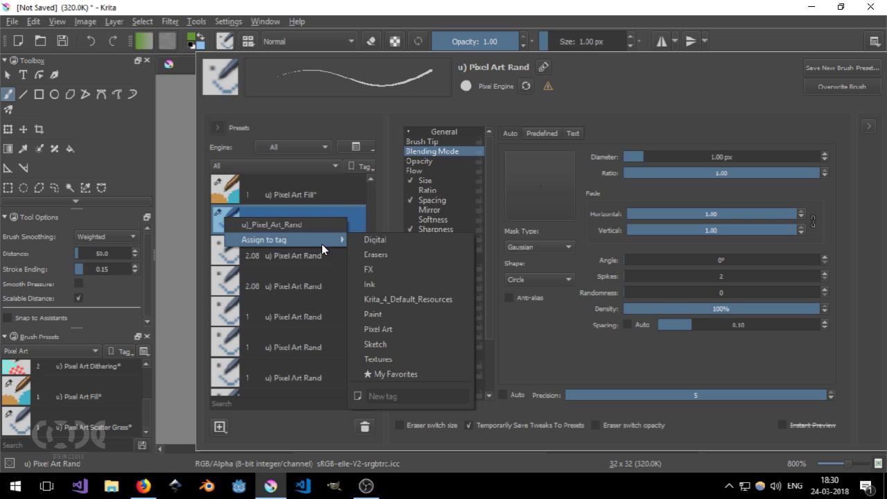
pyautogui.click(386, 185)
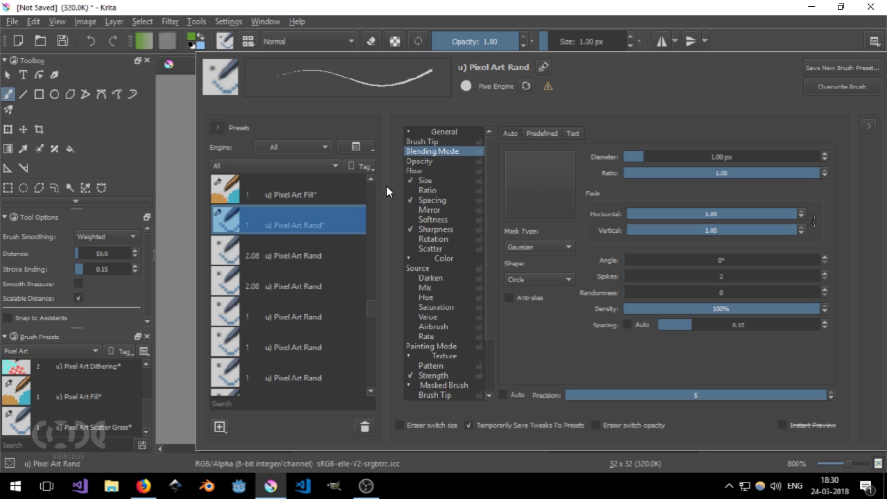
pyautogui.moveTo(368, 307); pyautogui.dragTo(369, 304)
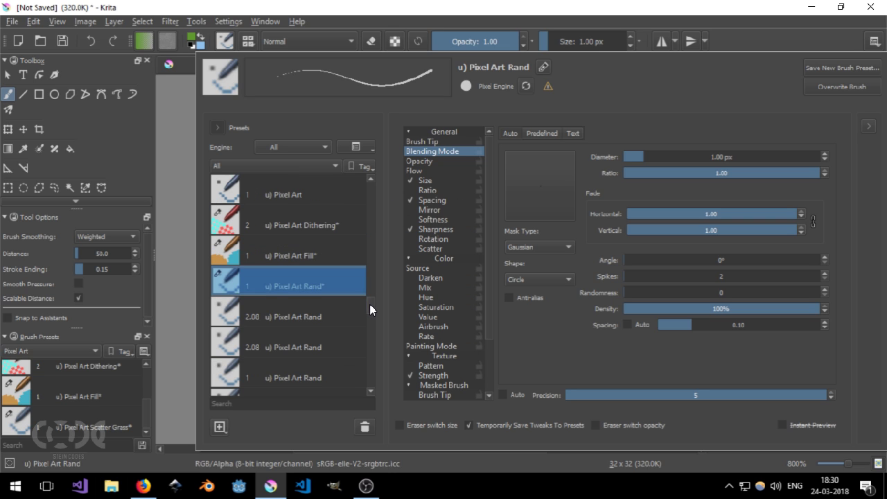
# Step: Leave the brush editor after checking the Texture group, and paint a freehand stroke on the new layer with Pixel Art Rand
pyautogui.click(420, 356)
pyautogui.click(421, 356)
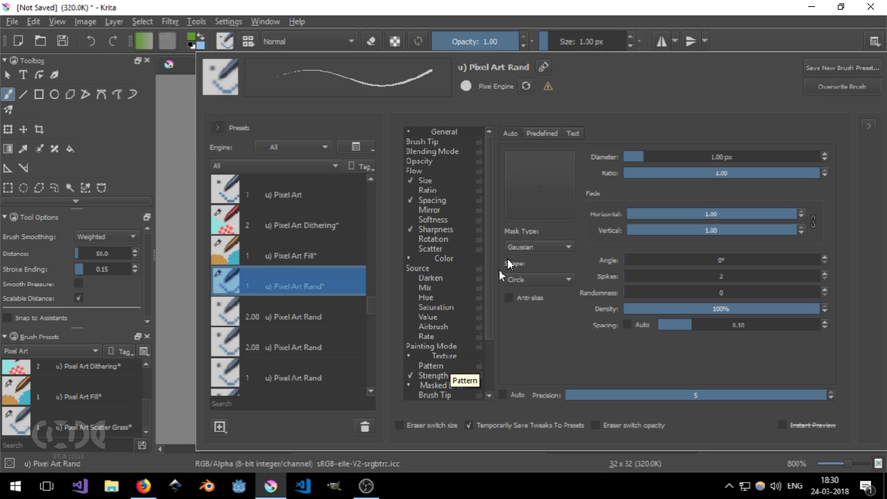
pyautogui.click(174, 132)
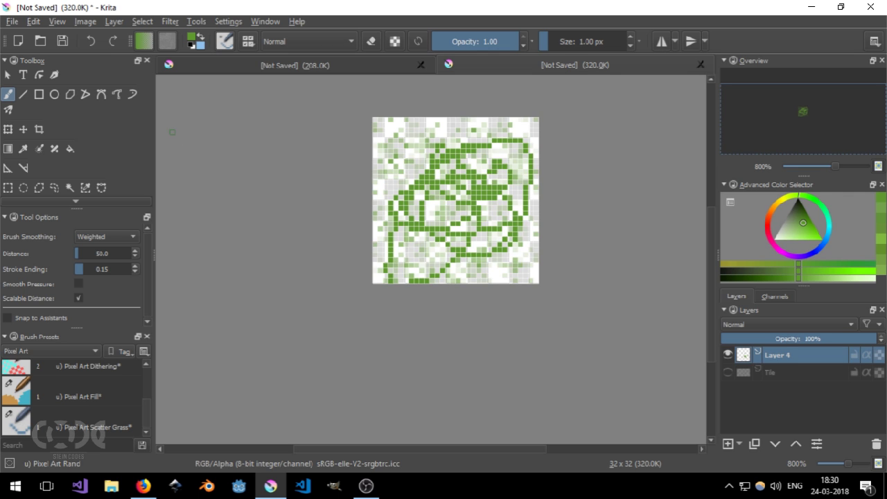
pyautogui.moveTo(399, 161)
pyautogui.mouseDown()
pyautogui.moveTo(380, 178)
pyautogui.moveTo(390, 229)
pyautogui.moveTo(430, 264)
pyautogui.moveTo(392, 238)
pyautogui.mouseUp()
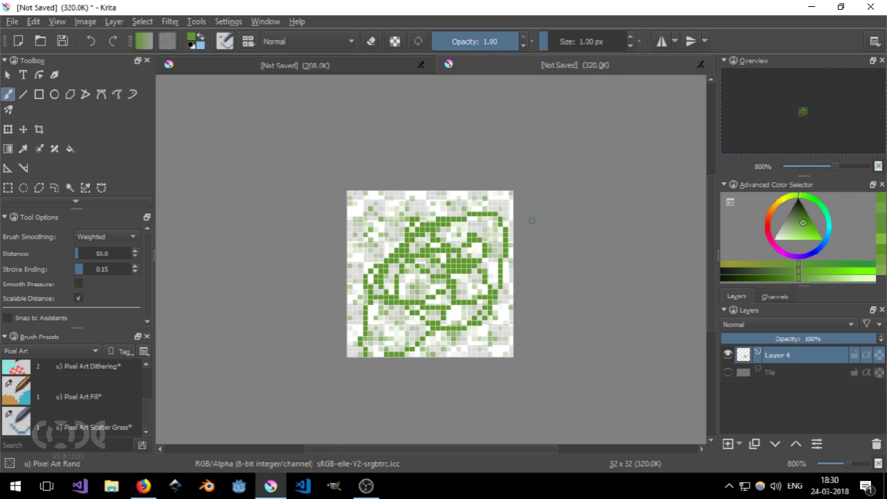